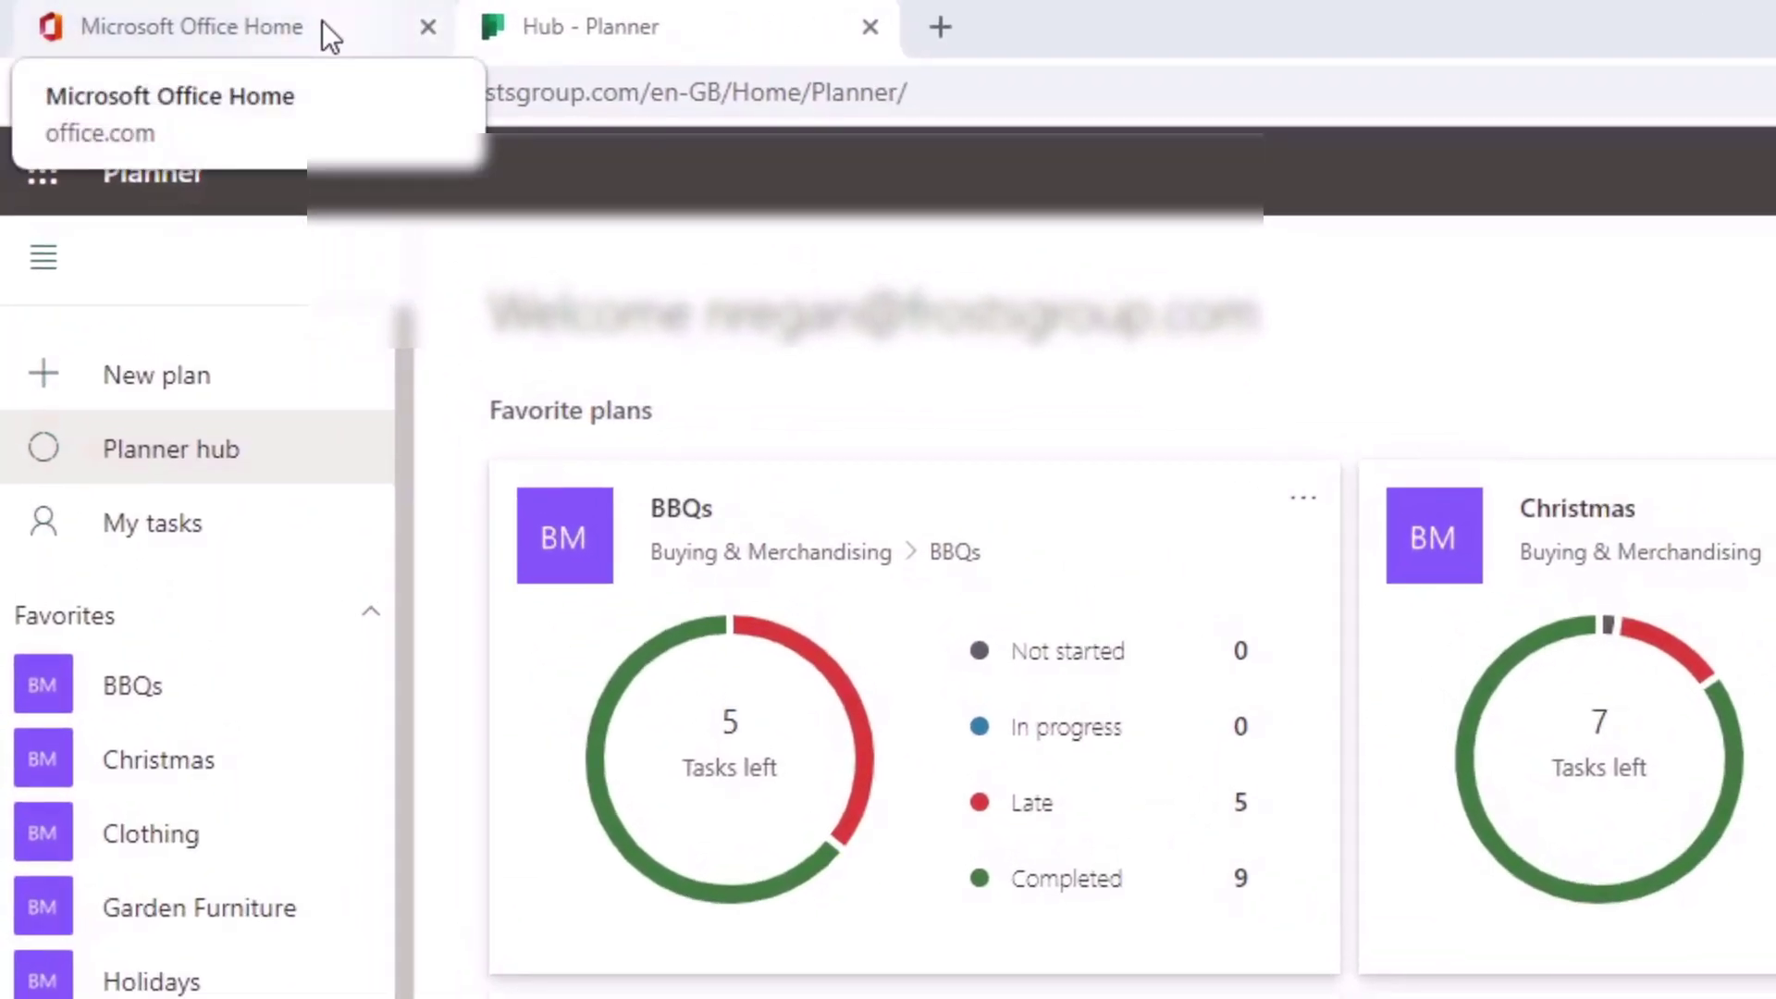
Open the Supply Chain Planner board from Planner's recent plans and show its options menu
click(321, 21)
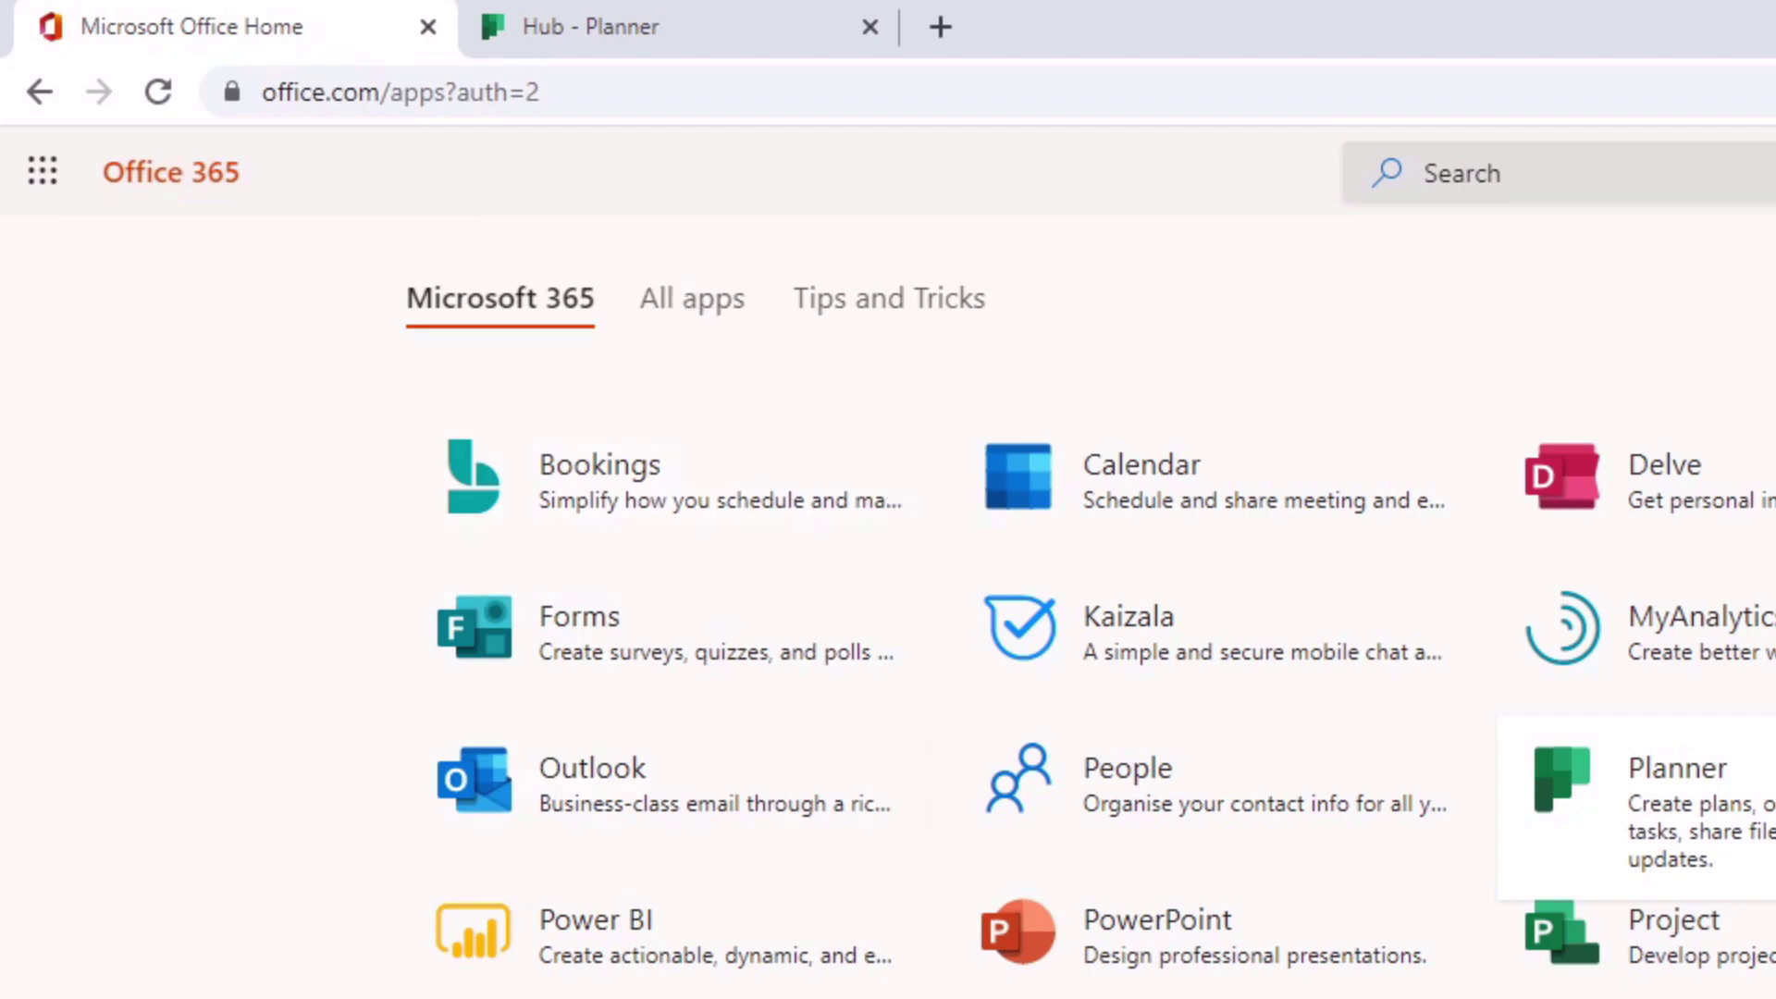
click(731, 661)
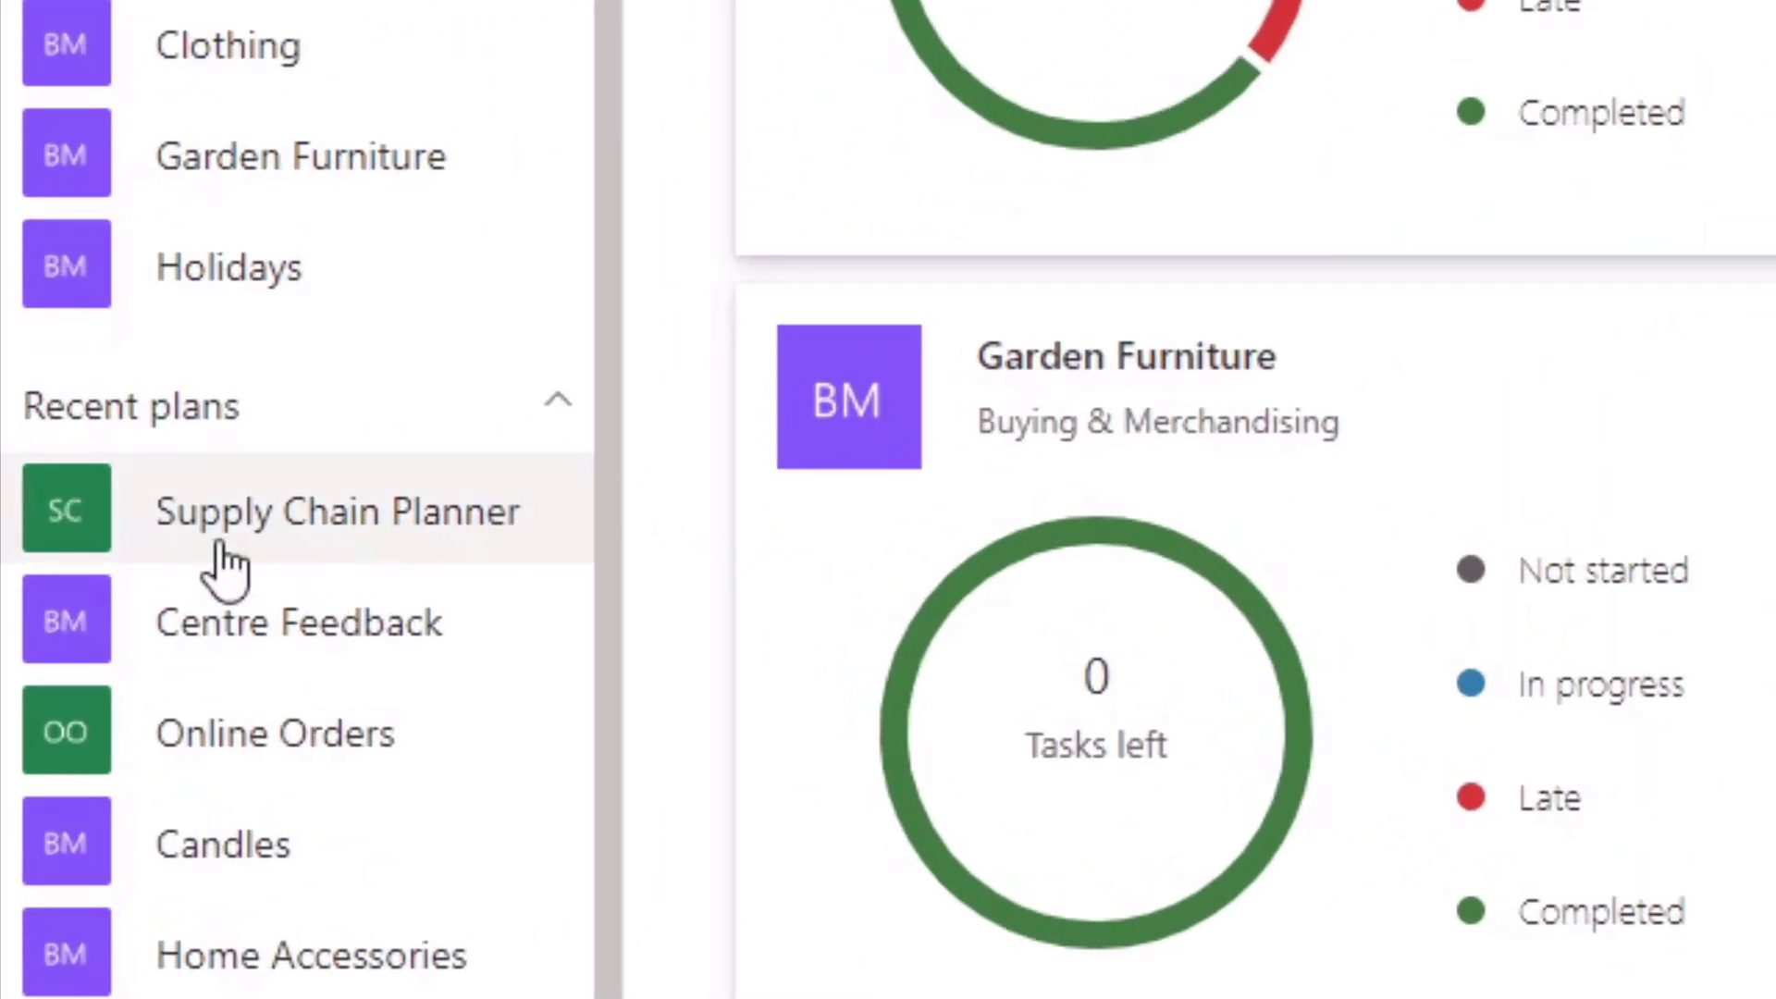
click(301, 534)
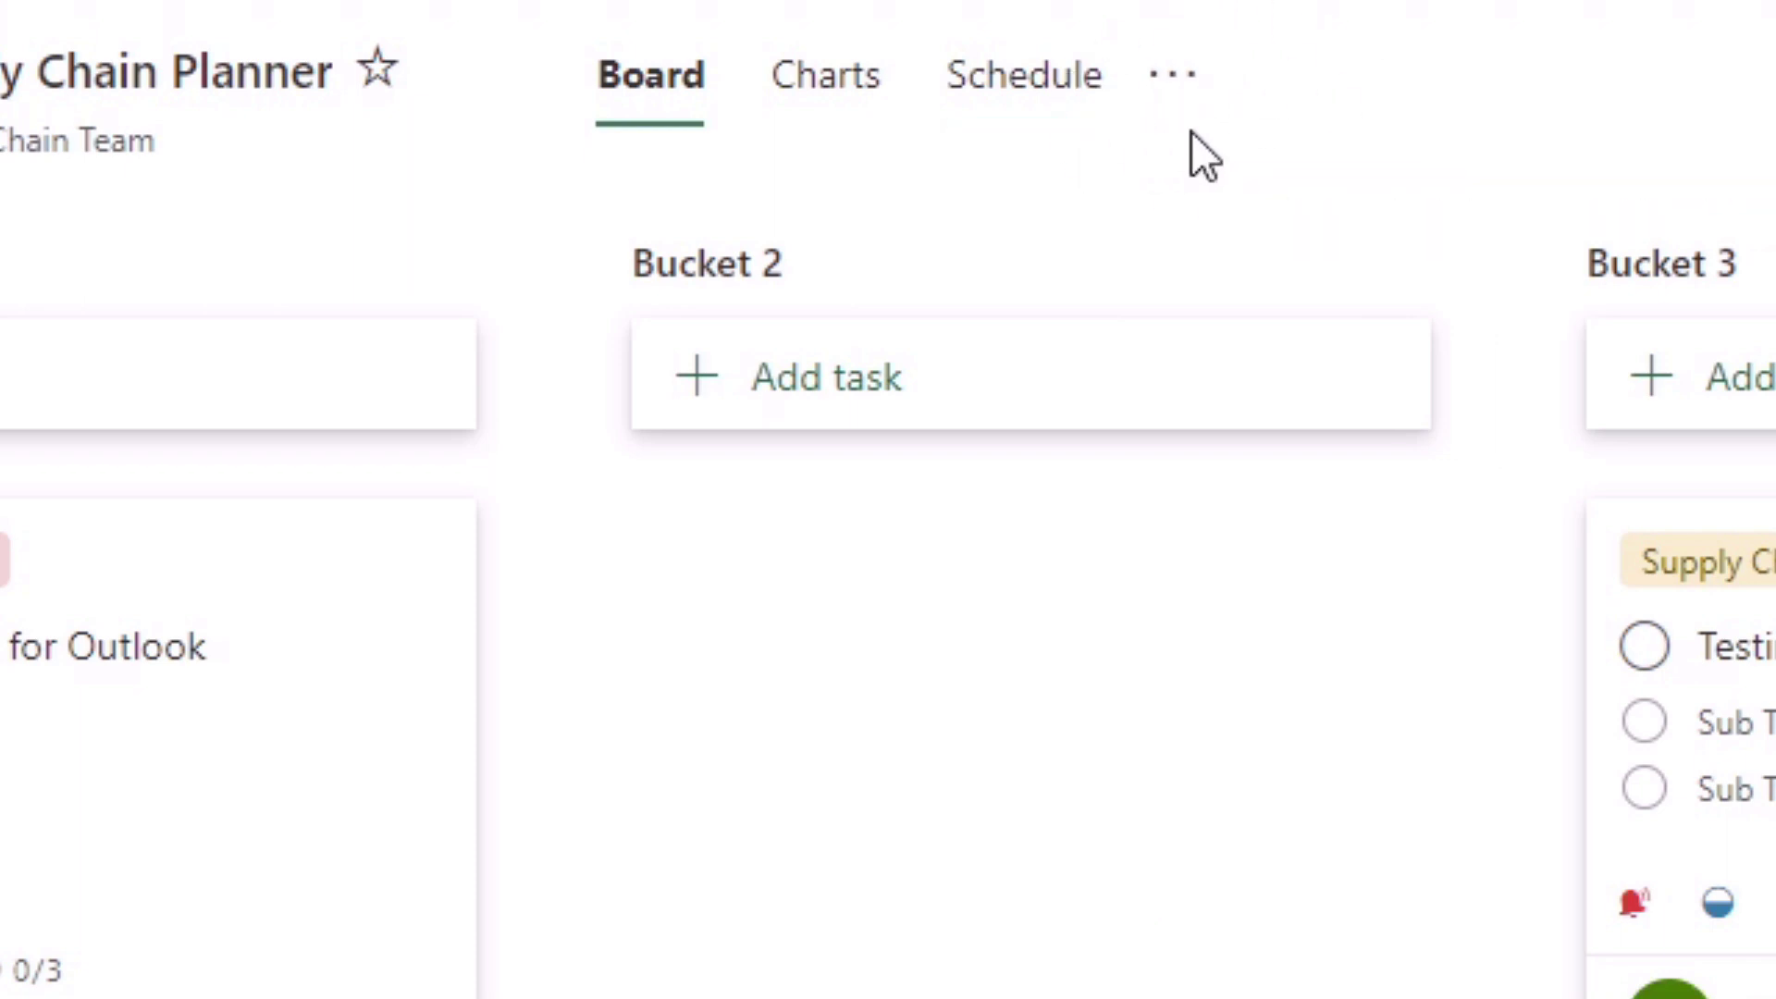
click(1171, 76)
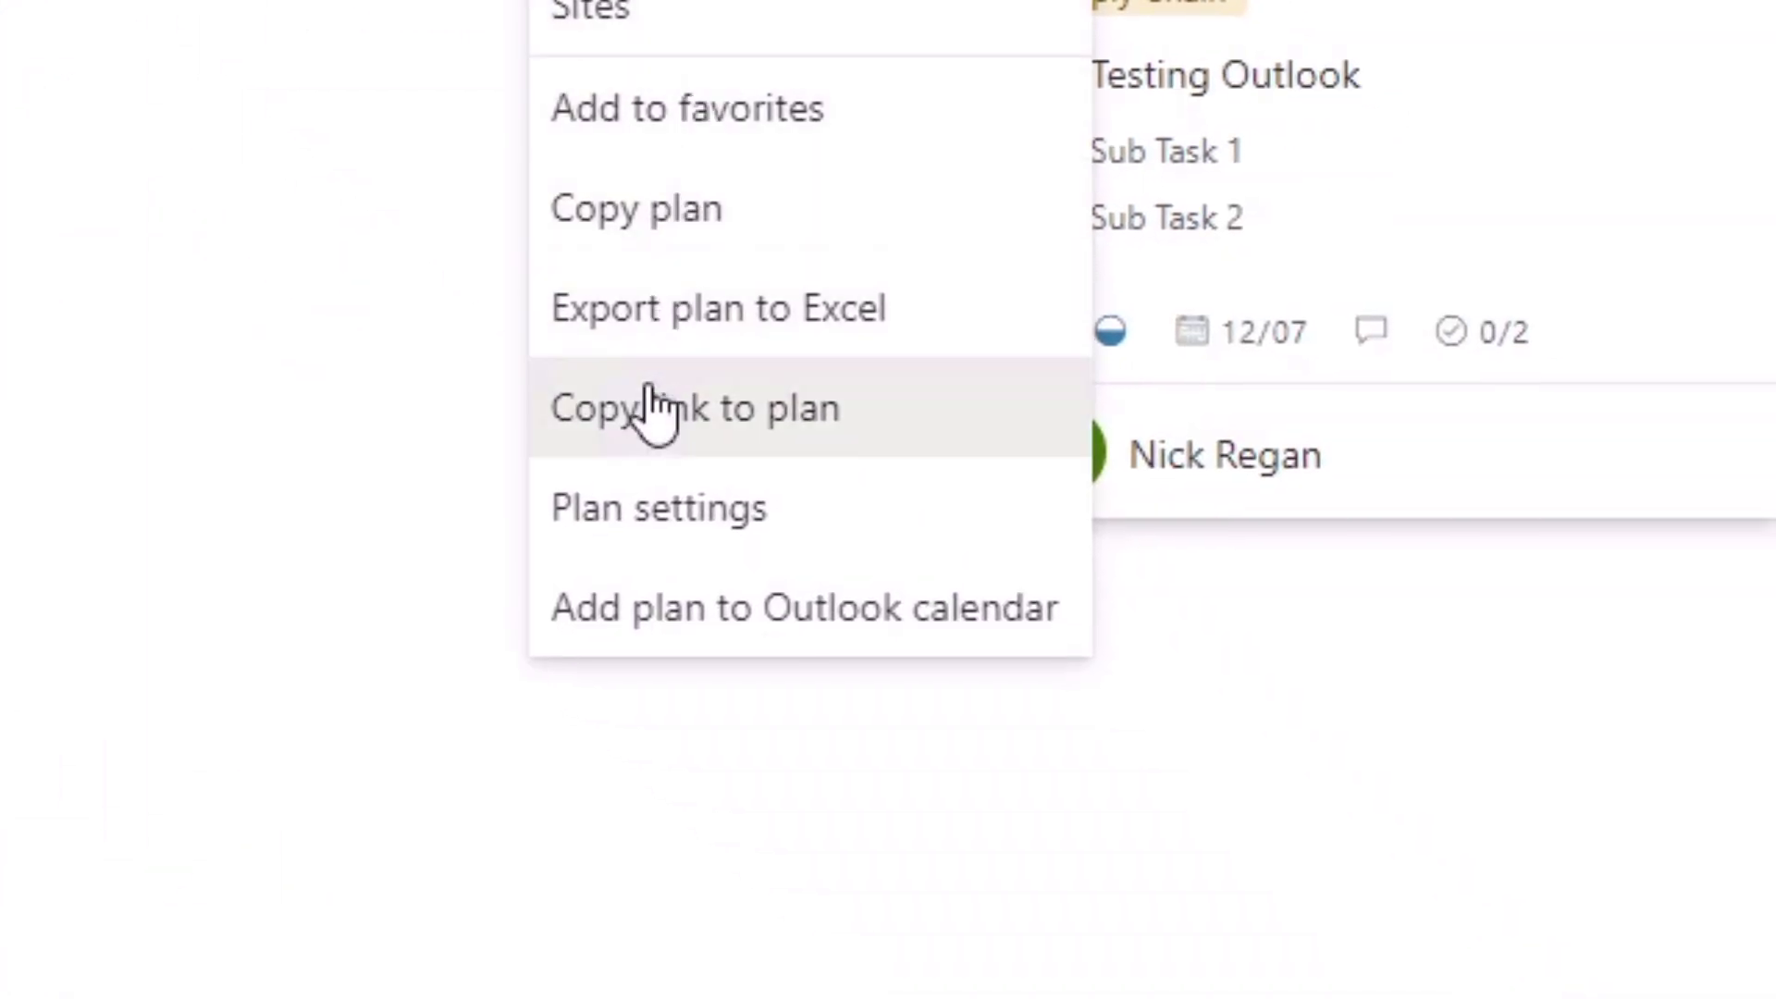
Republish the Supply Chain Planner plan as an iCalendar feed for Outlook
click(624, 614)
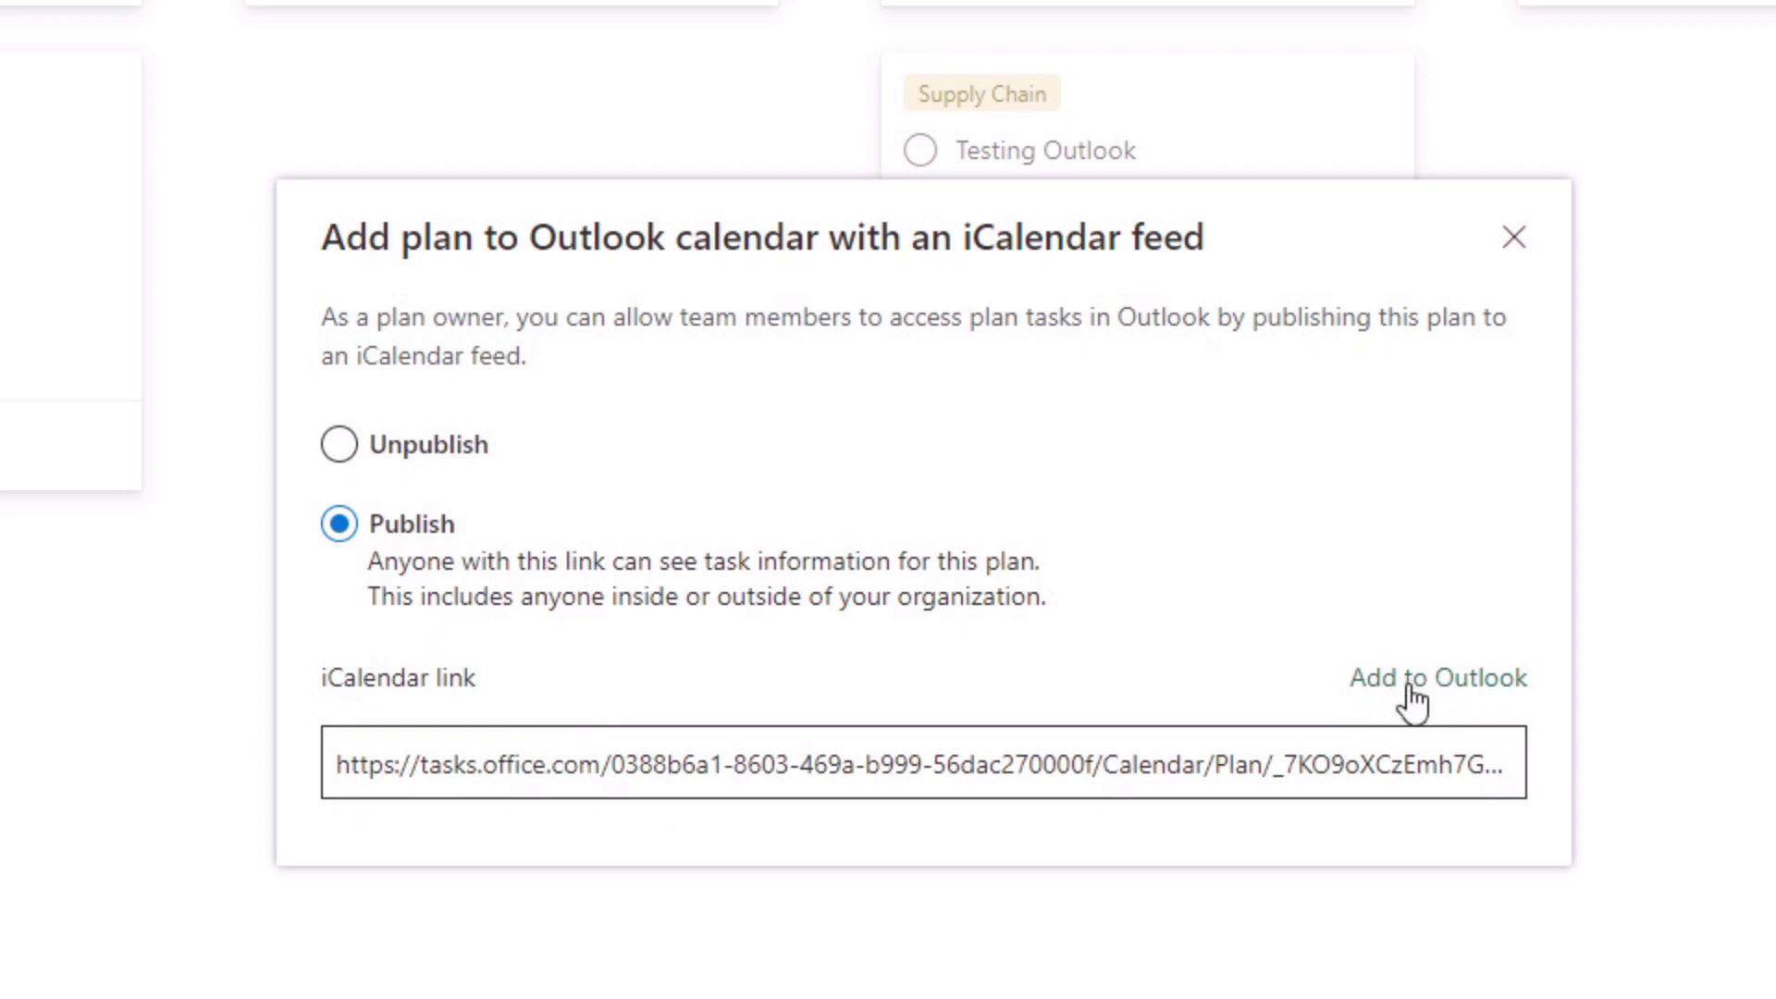
click(344, 450)
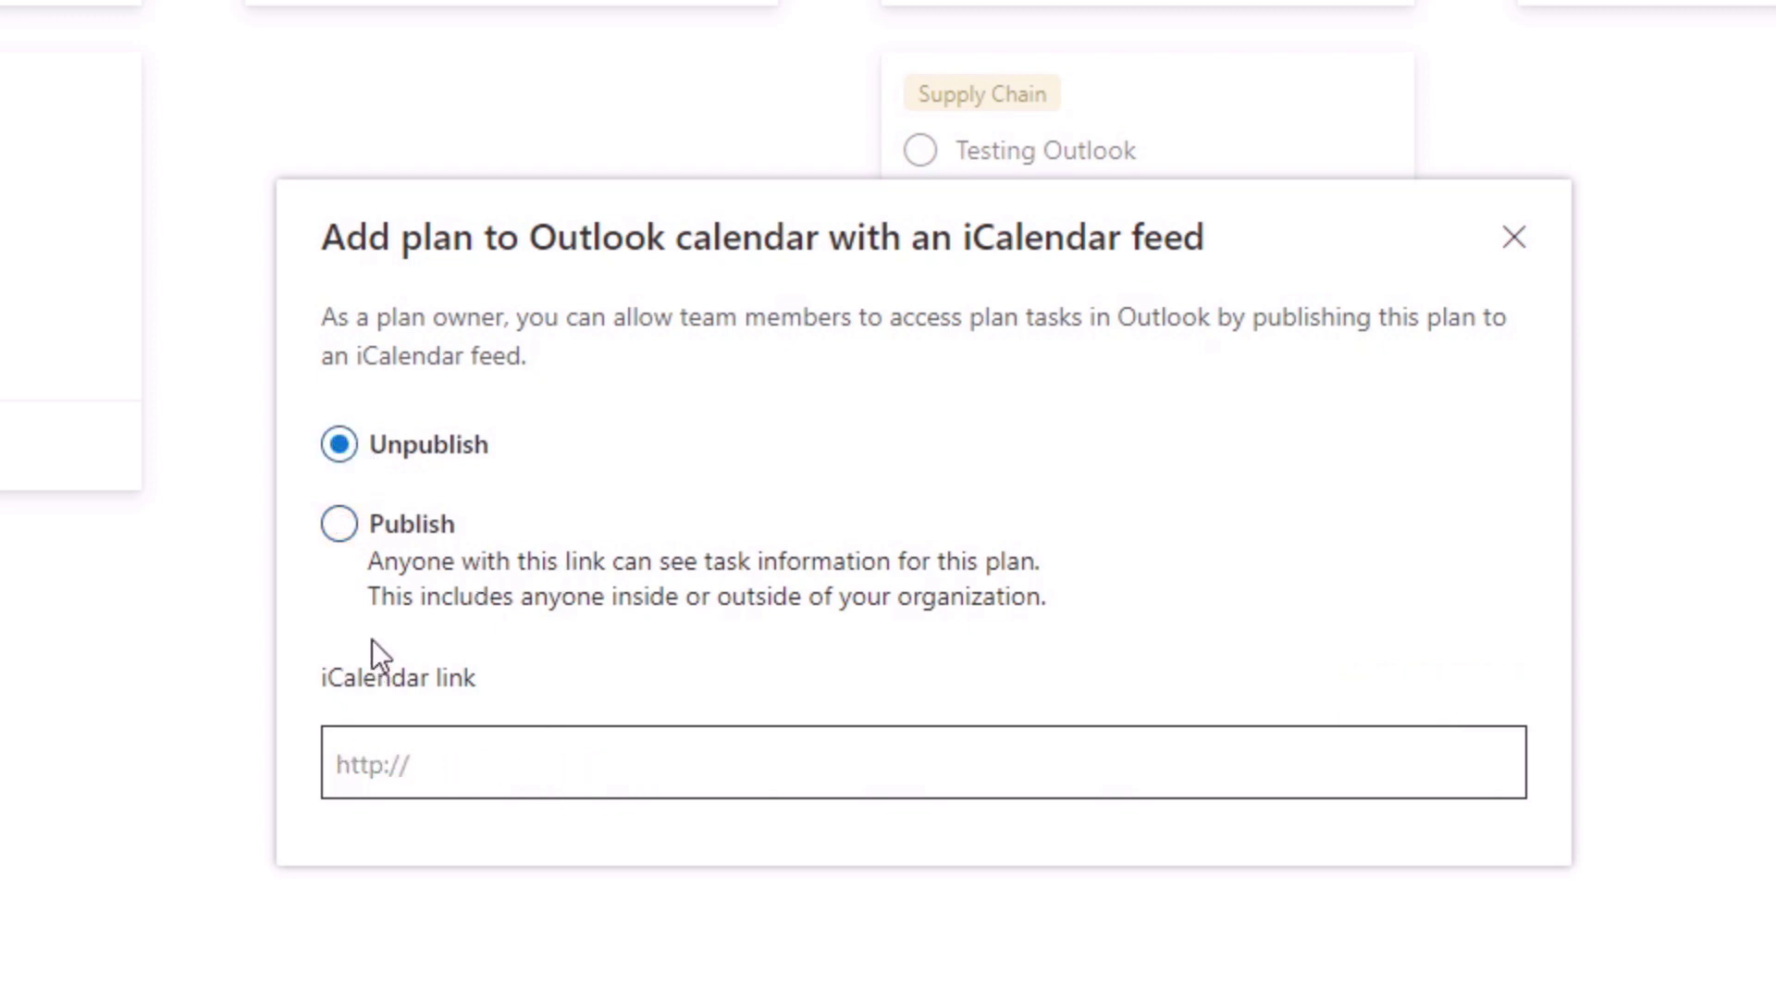
click(340, 525)
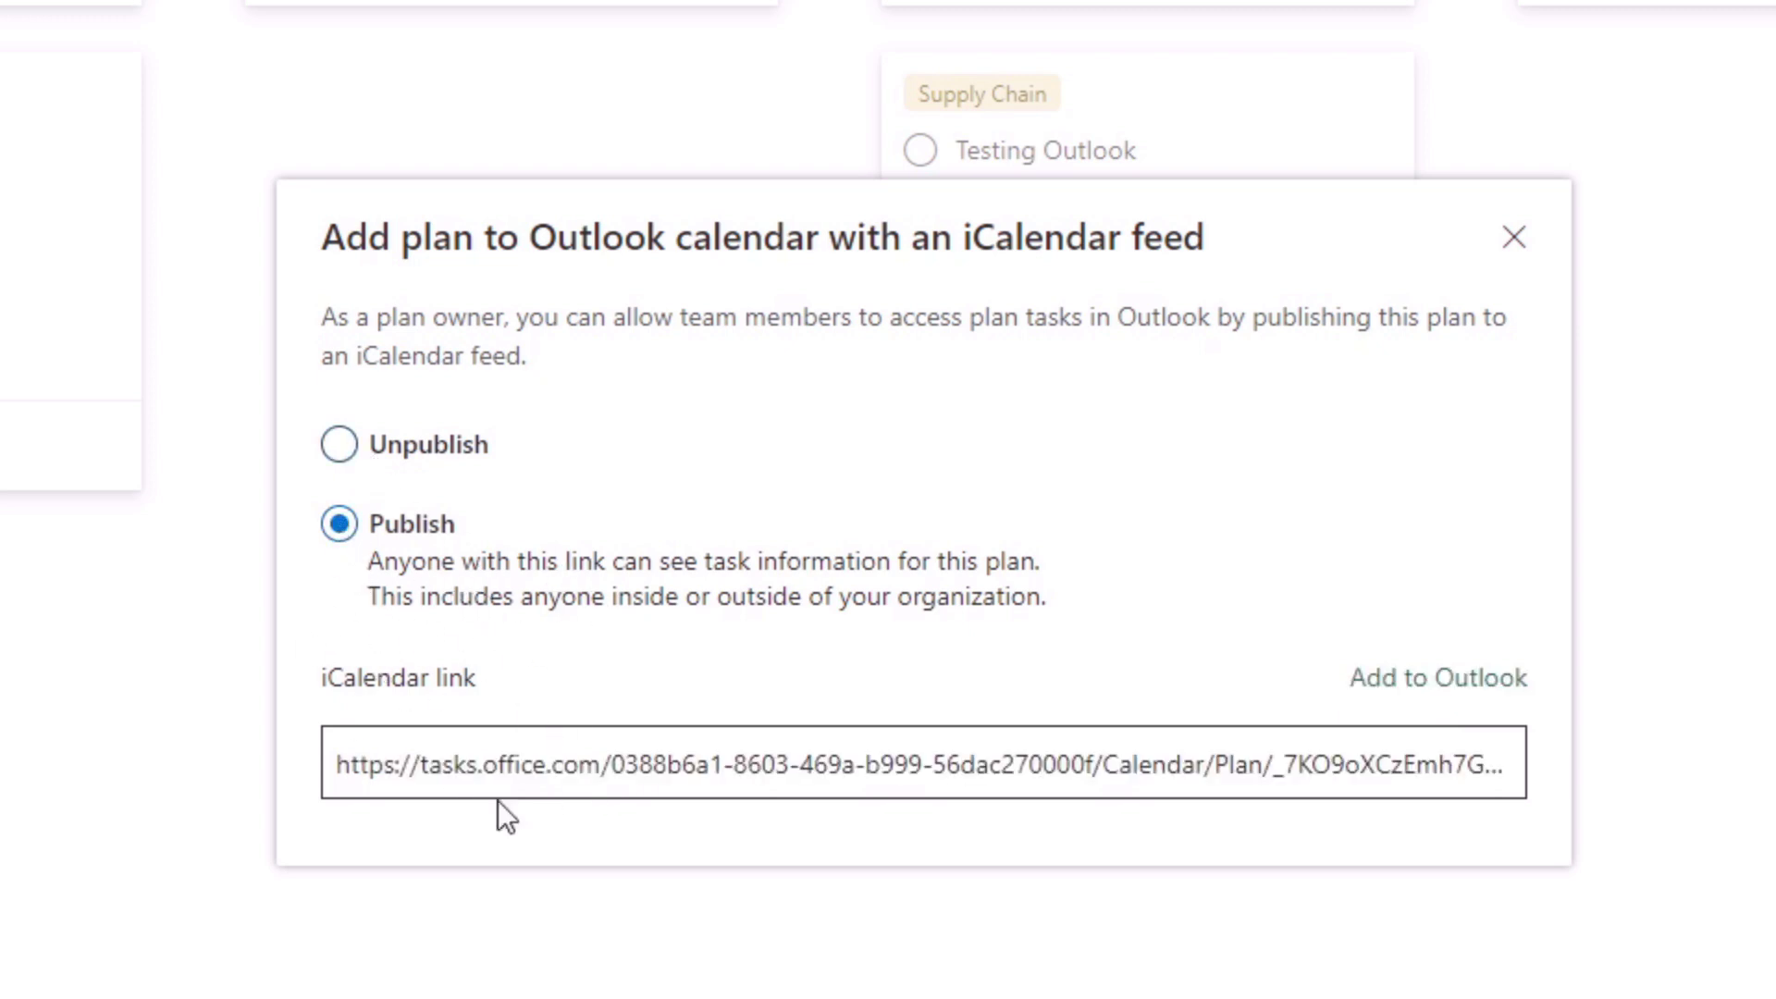
Copy the plan's full iCalendar link
click(347, 761)
drag(338, 766, 384, 766)
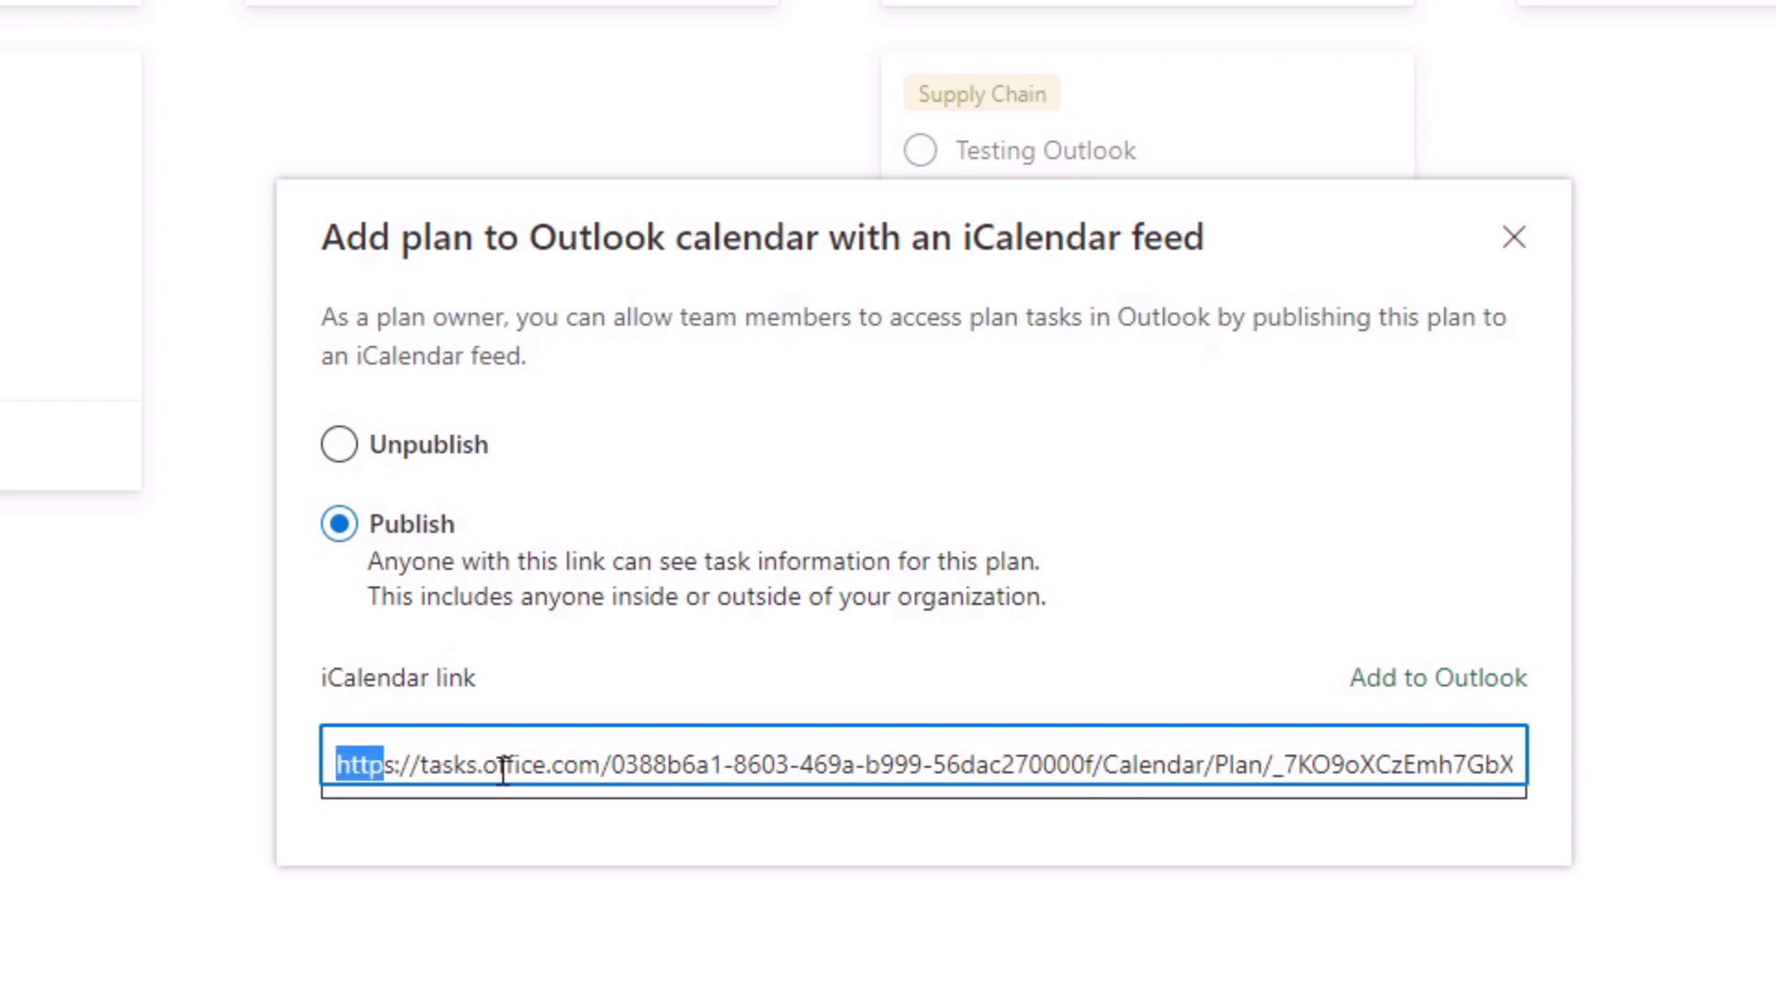
drag(503, 770, 1615, 768)
triple_click(1498, 782)
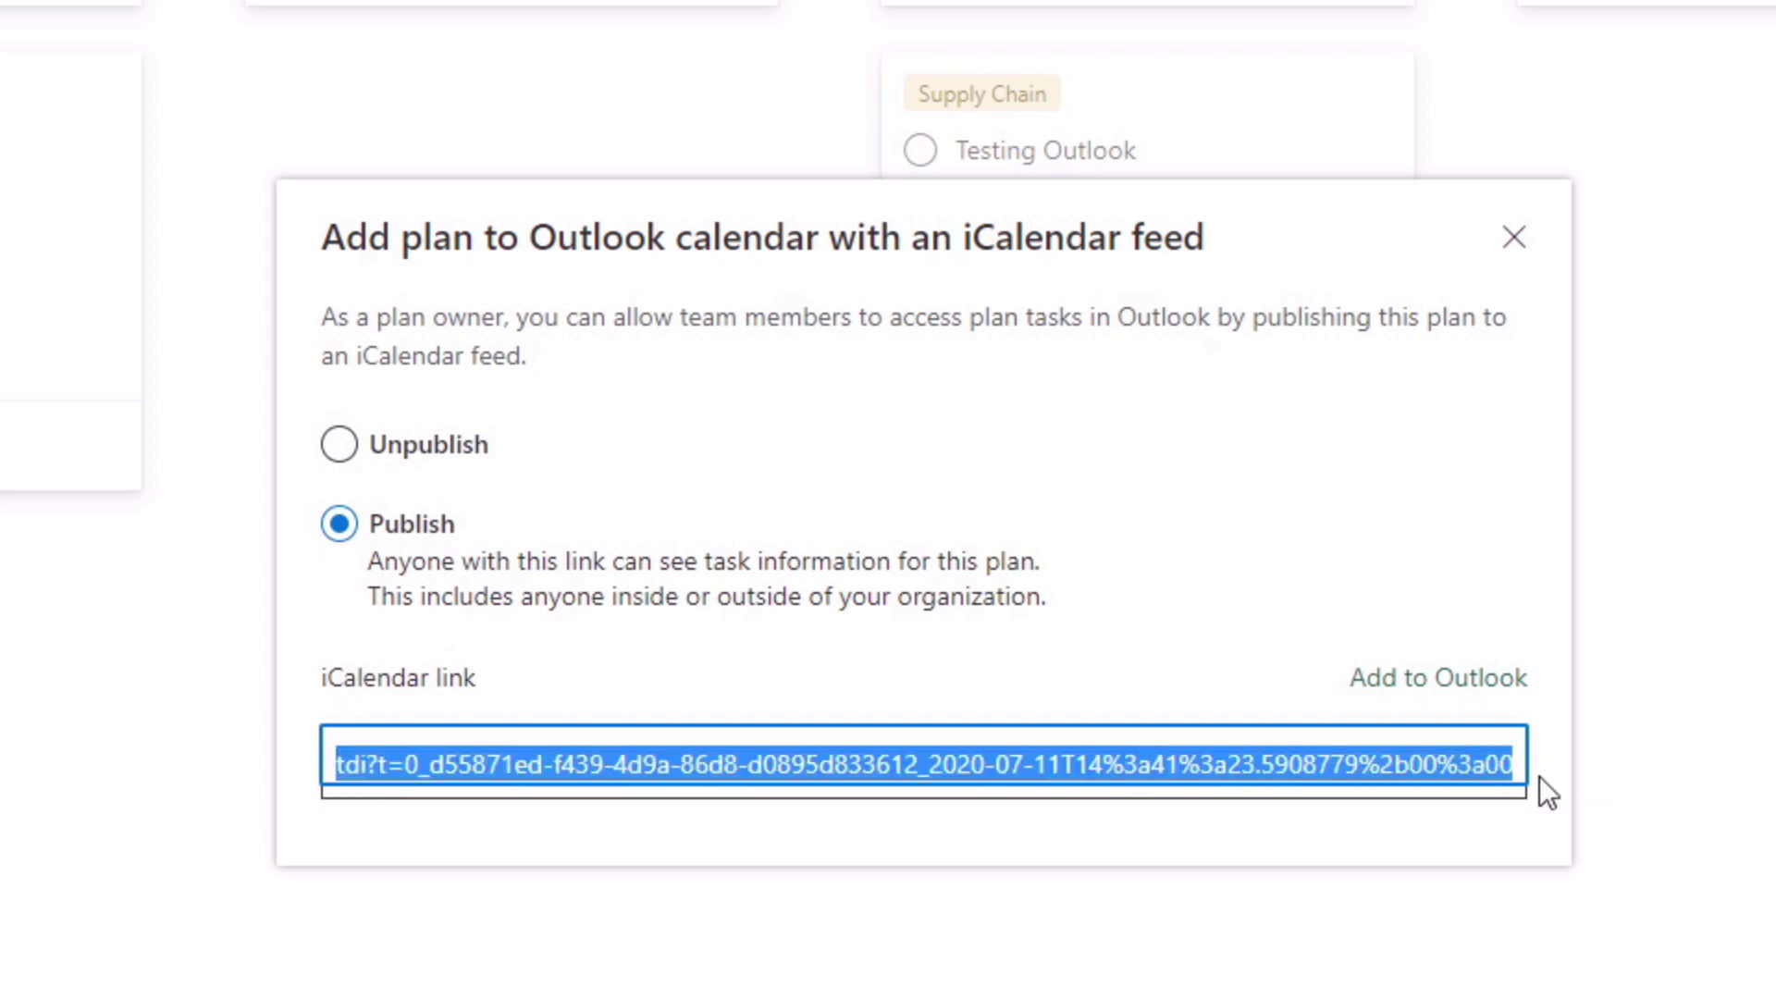
right_click(1423, 754)
click(1491, 783)
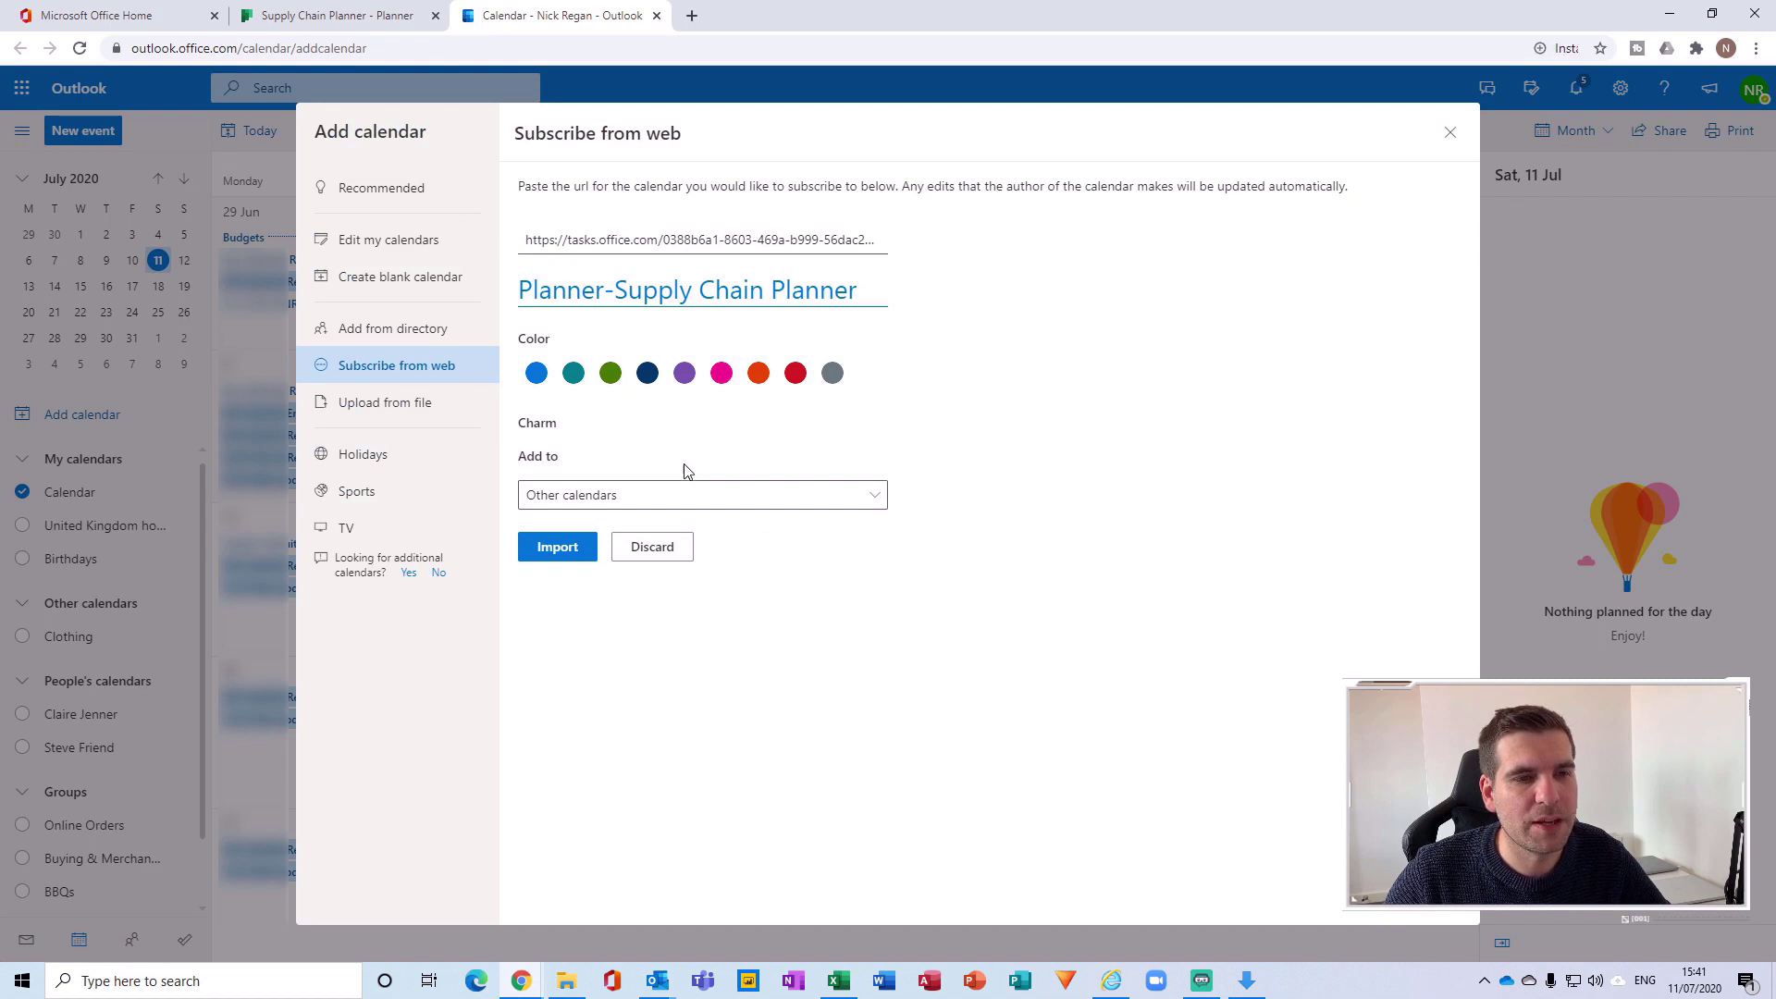
Dismiss the Planner-Supply Chain Planner subscribe-from-web form in Outlook on the web
click(1450, 137)
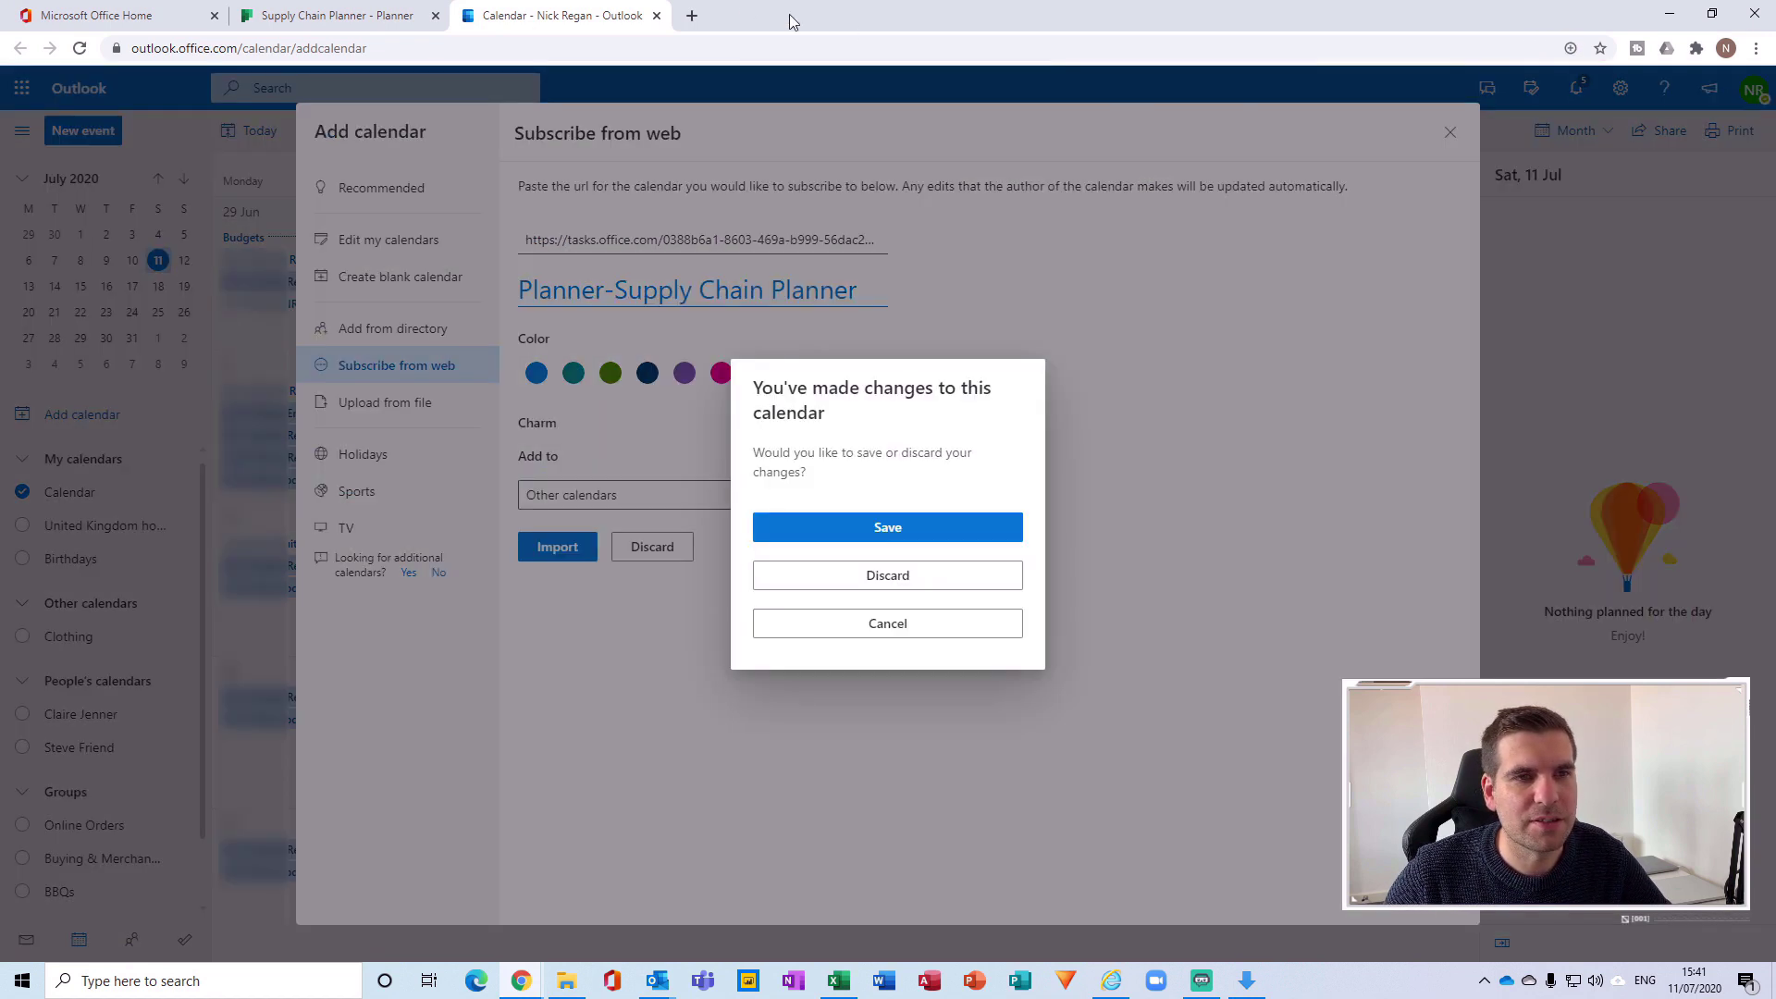
Copy the Supply Chain Planner iCalendar link again and bring up the Outlook desktop calendar
click(657, 15)
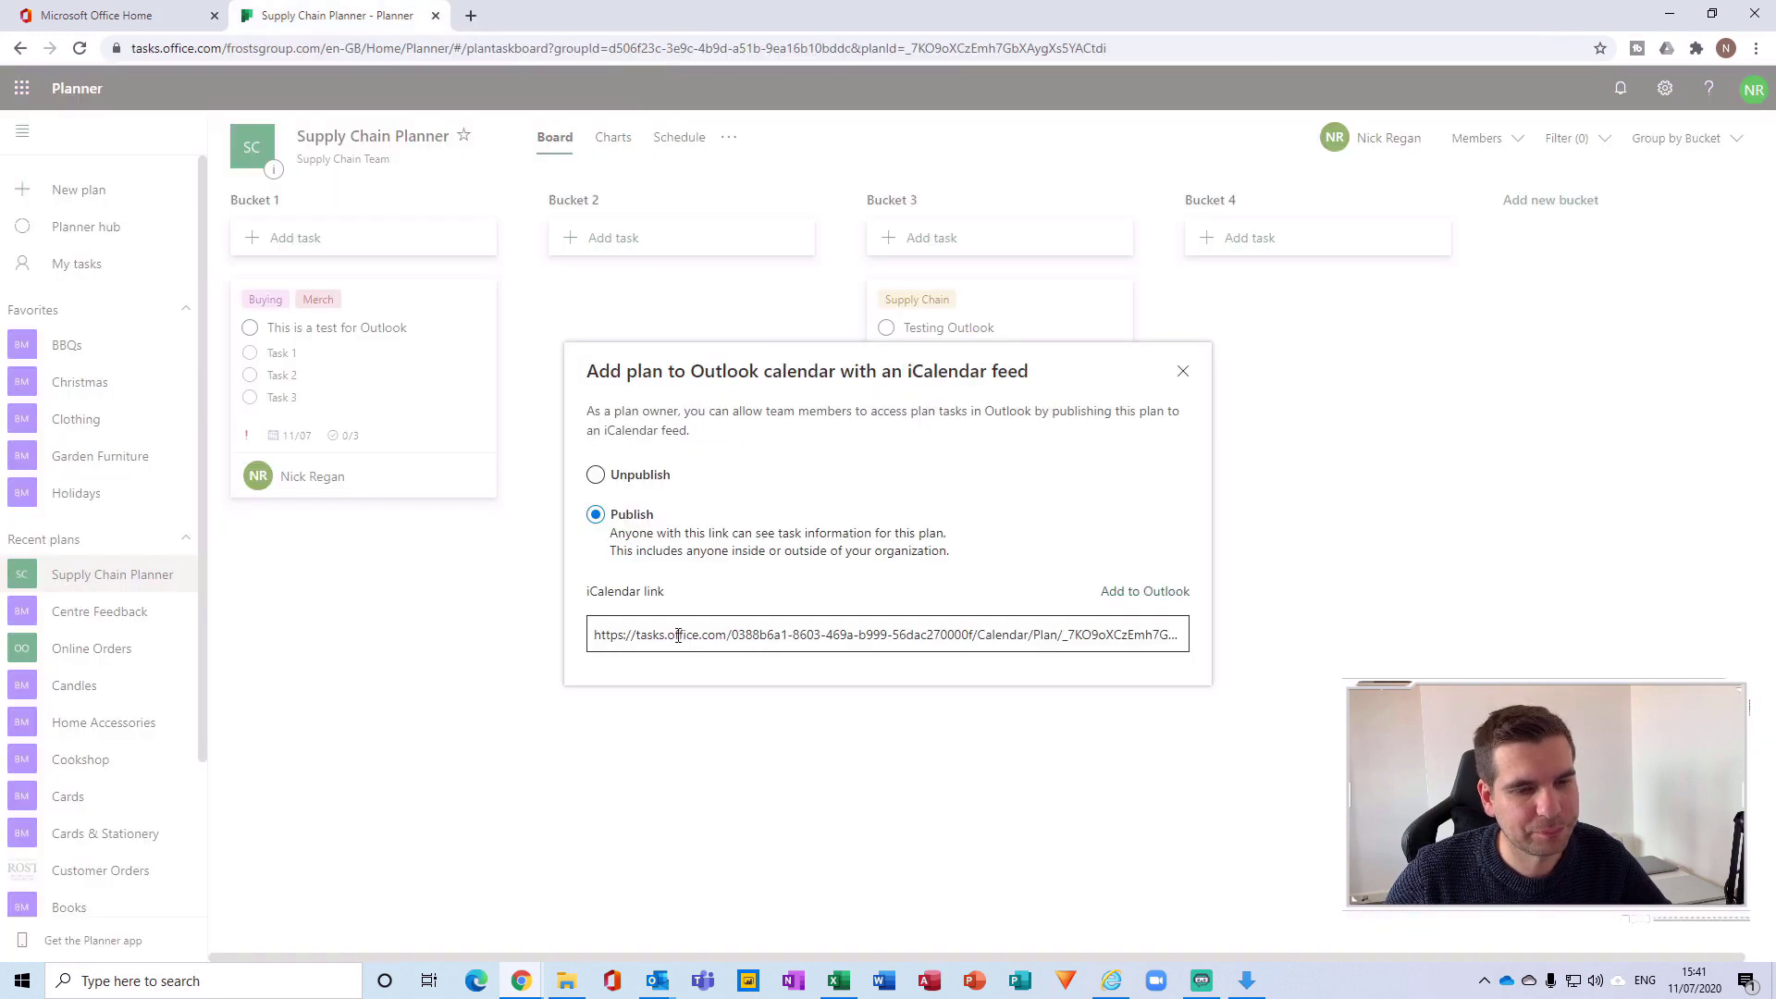
click(620, 633)
drag(595, 635, 1195, 645)
right_click(1161, 635)
click(1189, 652)
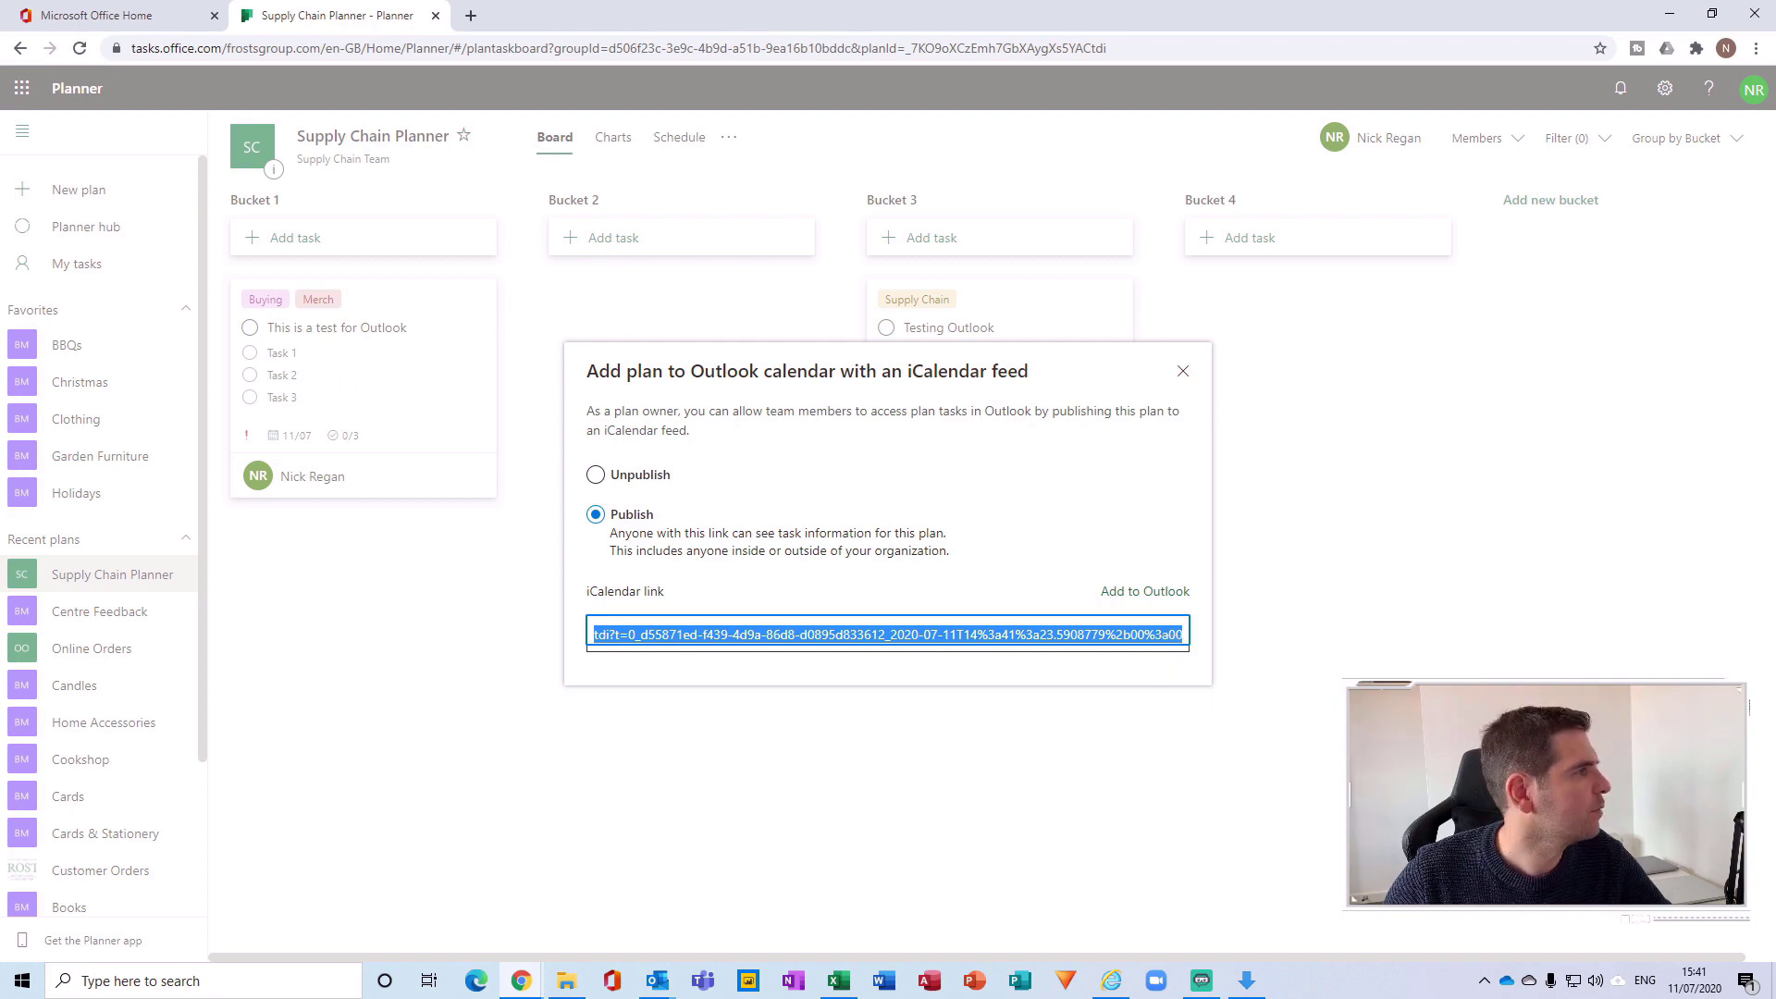
key(alt+Tab)
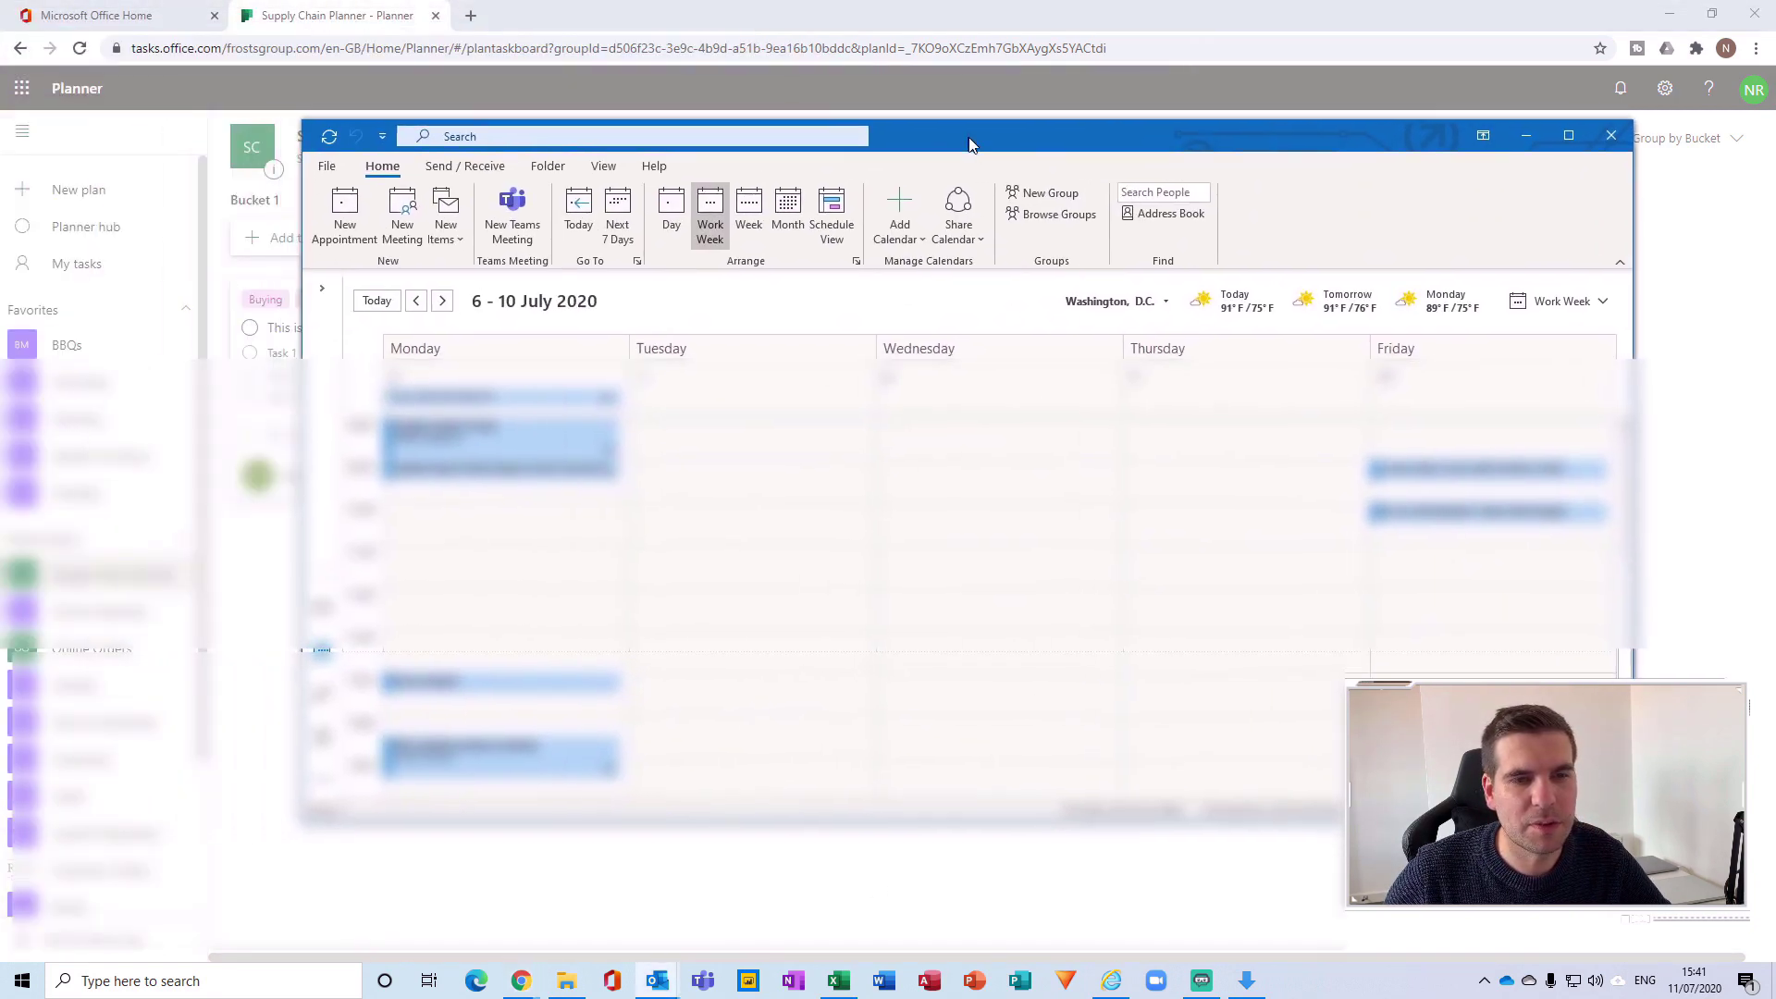
drag(1547, 144, 1492, 169)
Subscribe Outlook to the pasted Planner iCalendar link as an internet calendar
click(1496, 166)
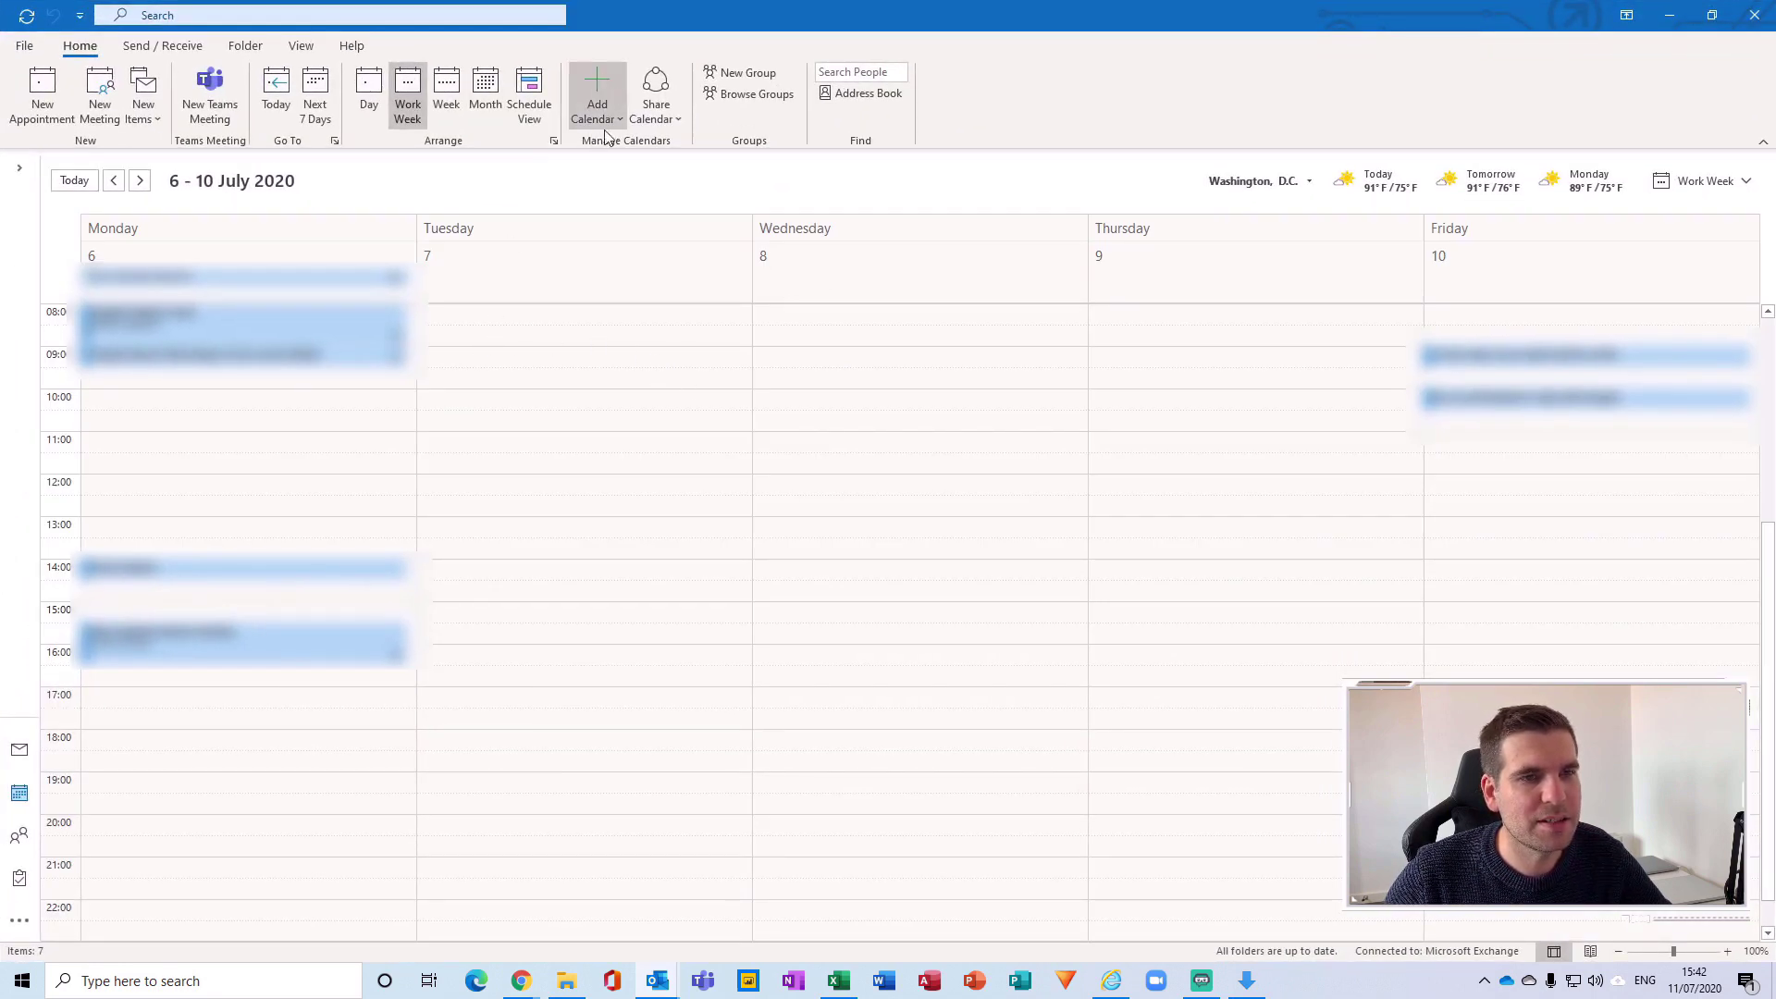
click(601, 88)
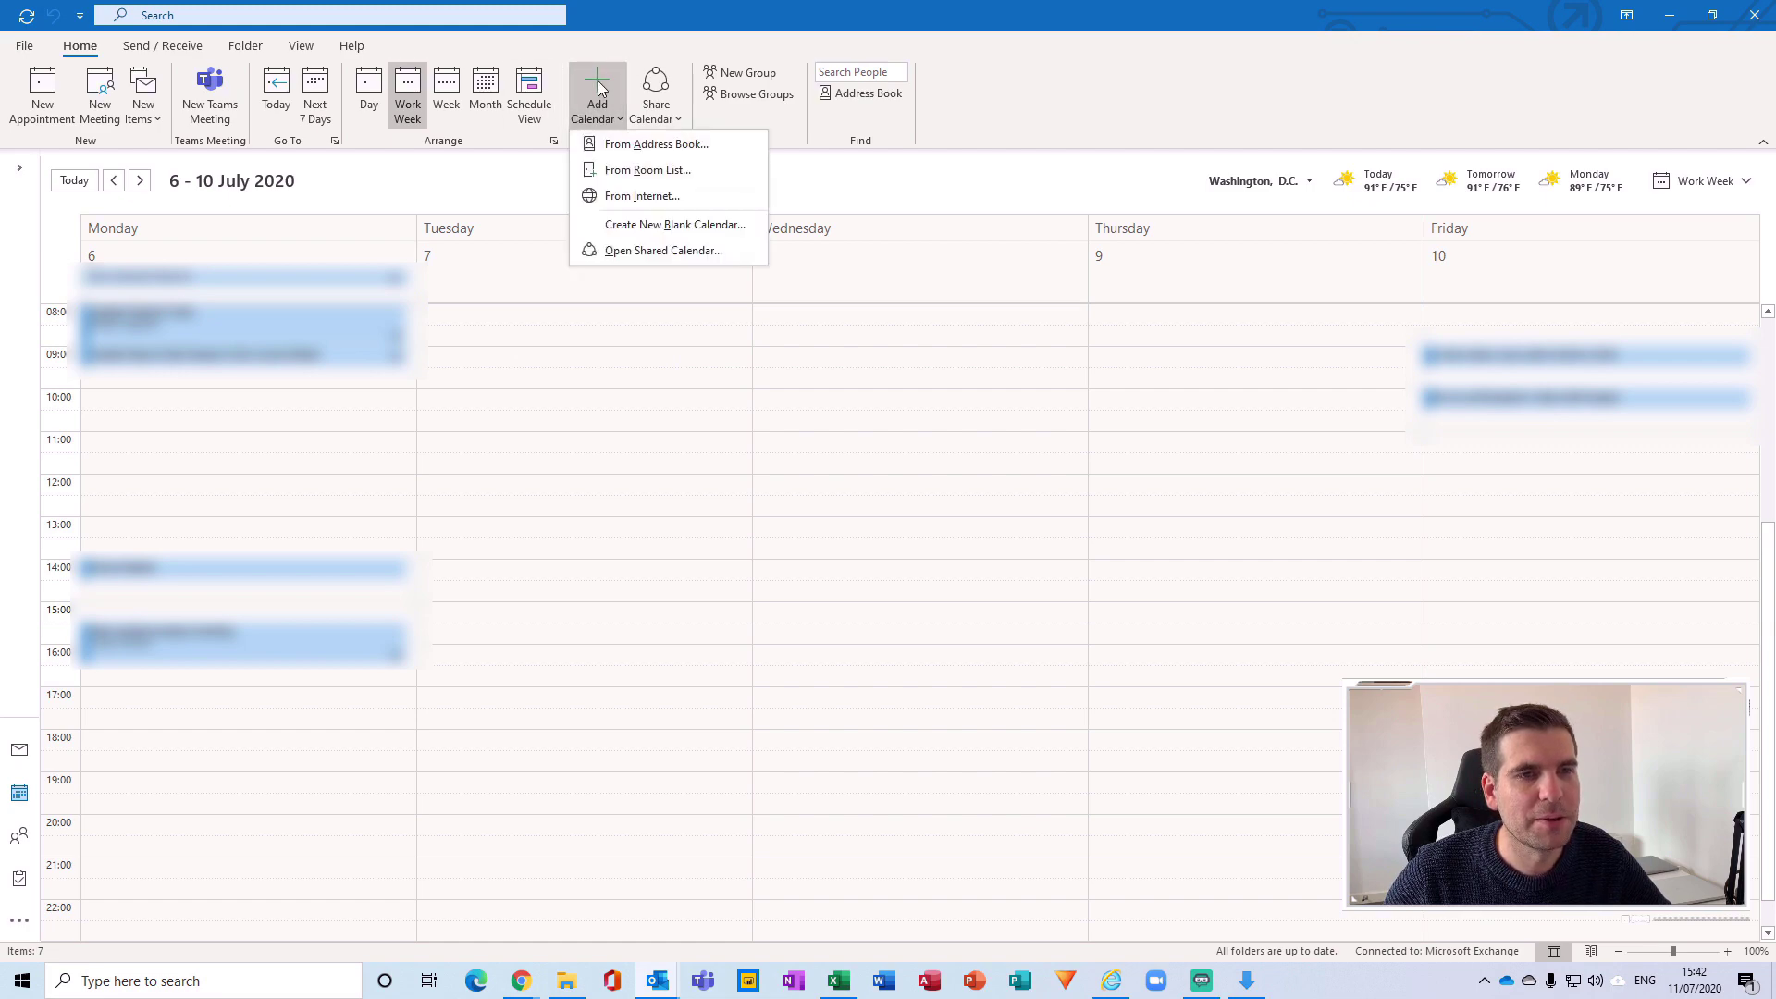
click(645, 207)
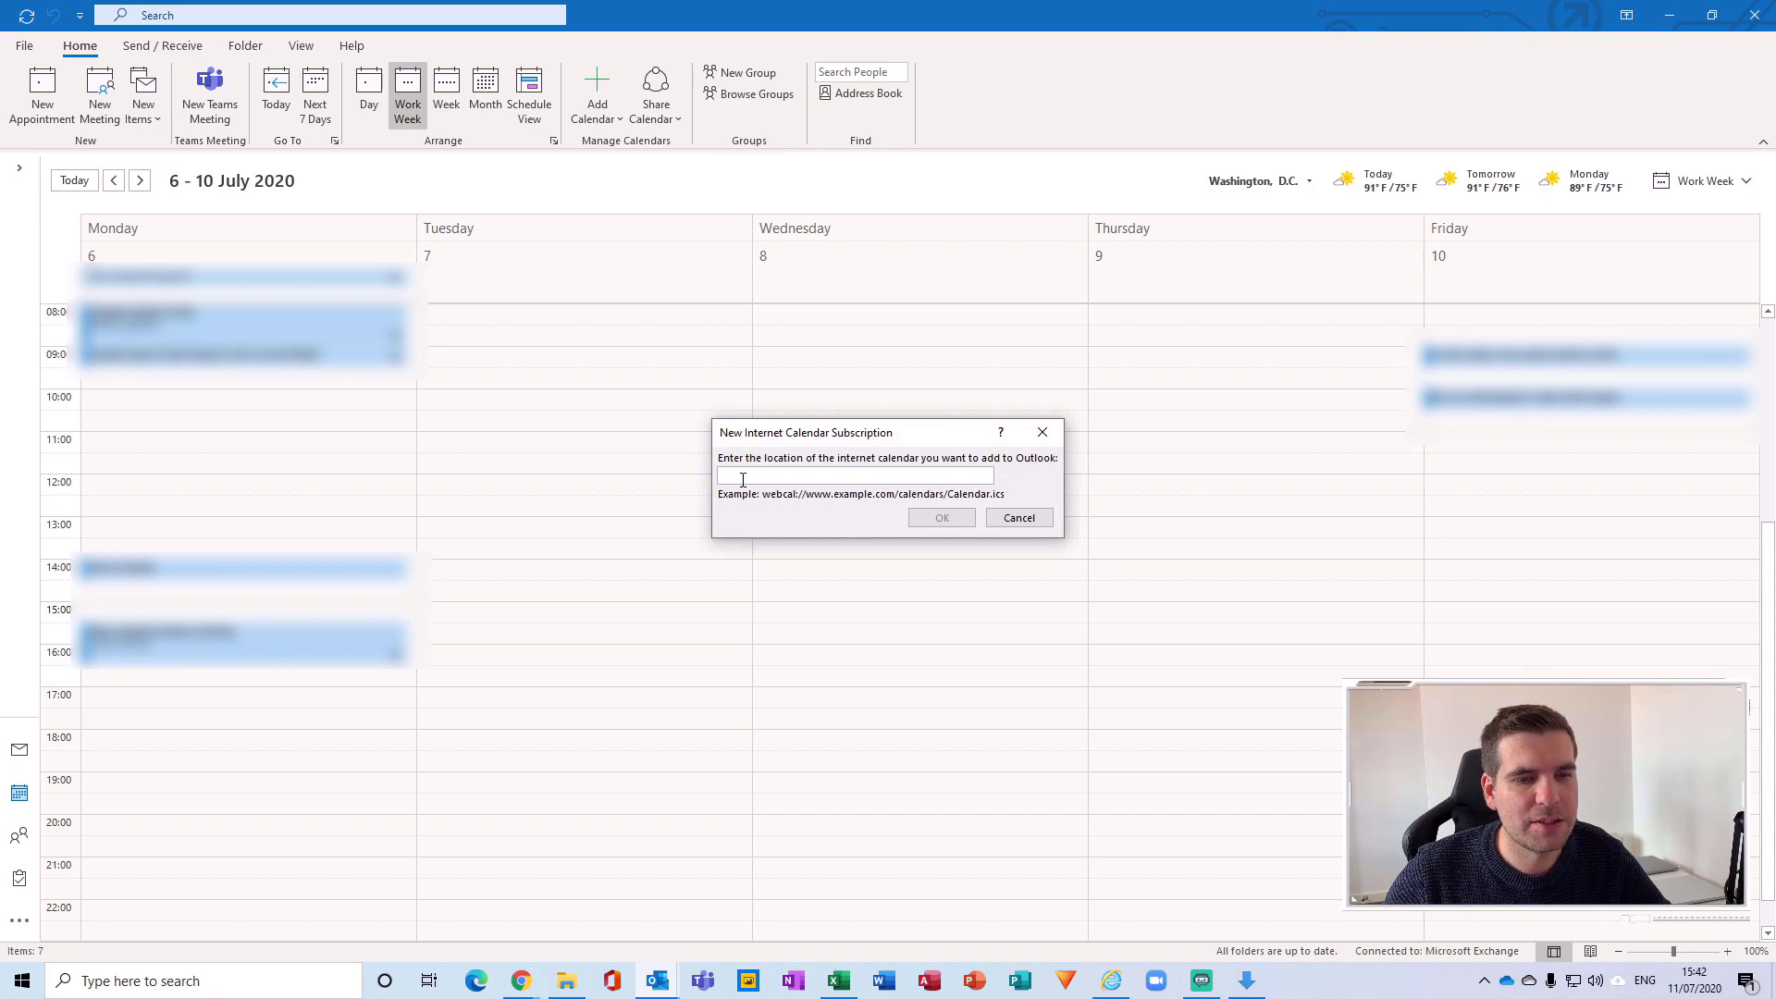
key(ctrl+v)
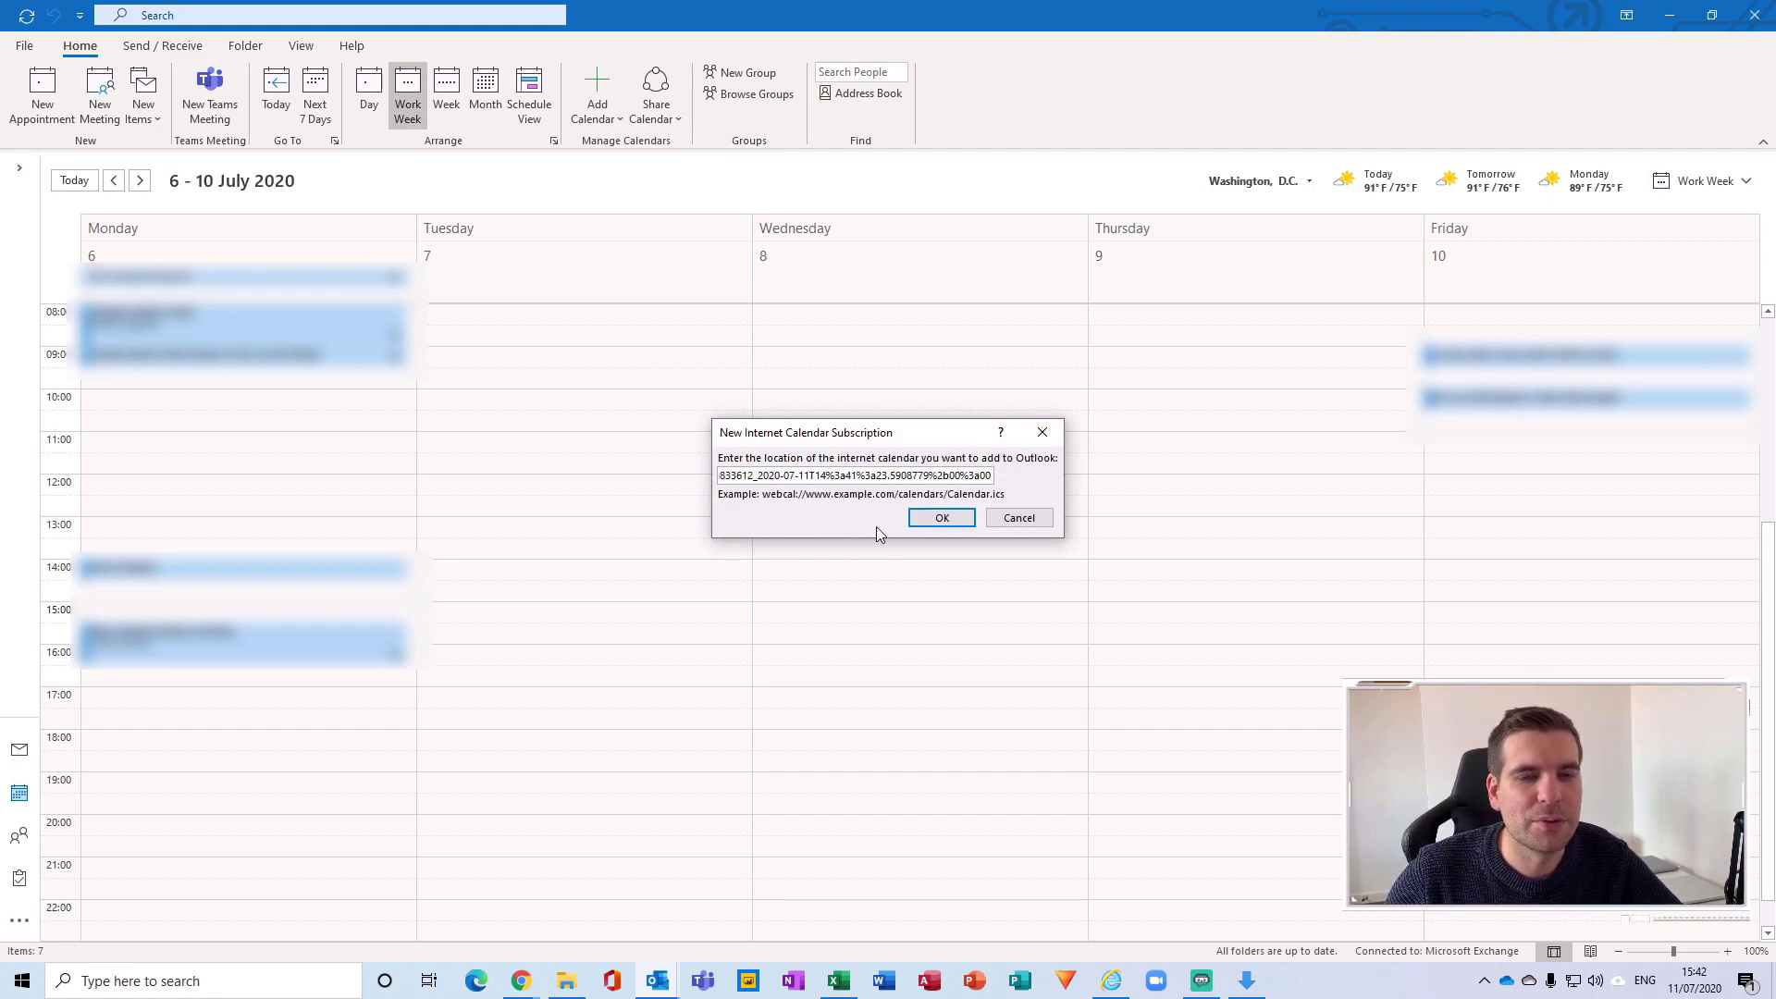
click(920, 519)
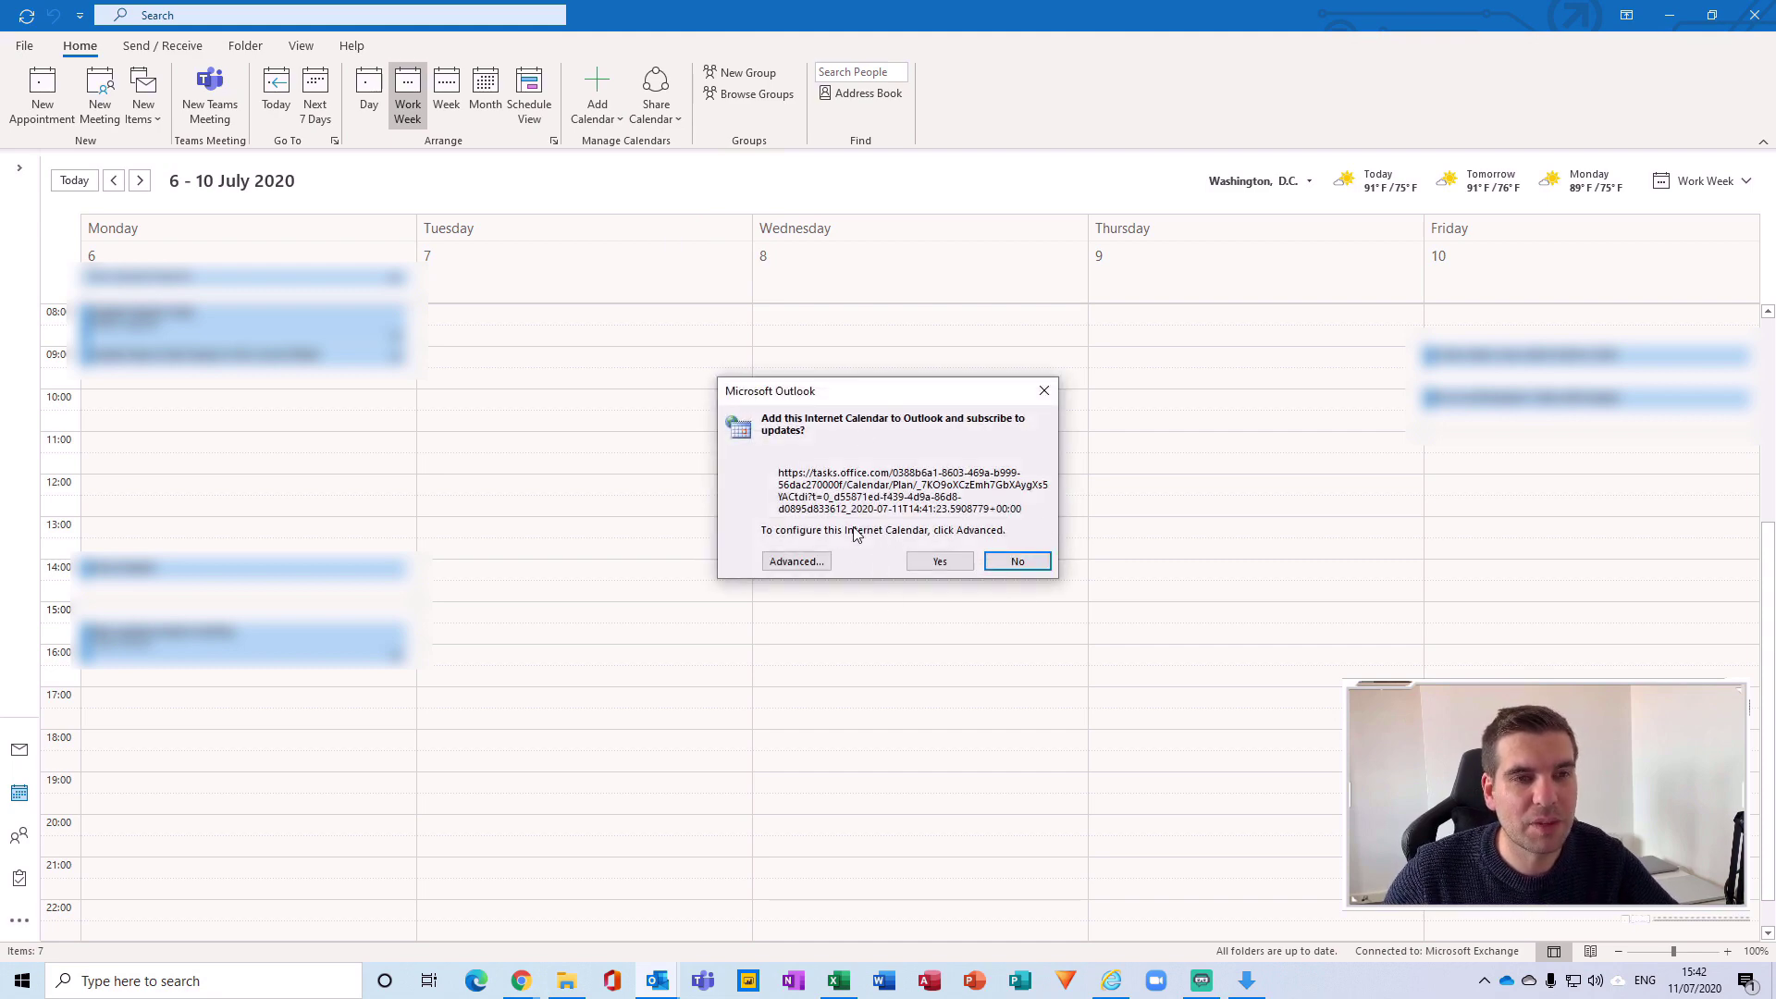
click(937, 562)
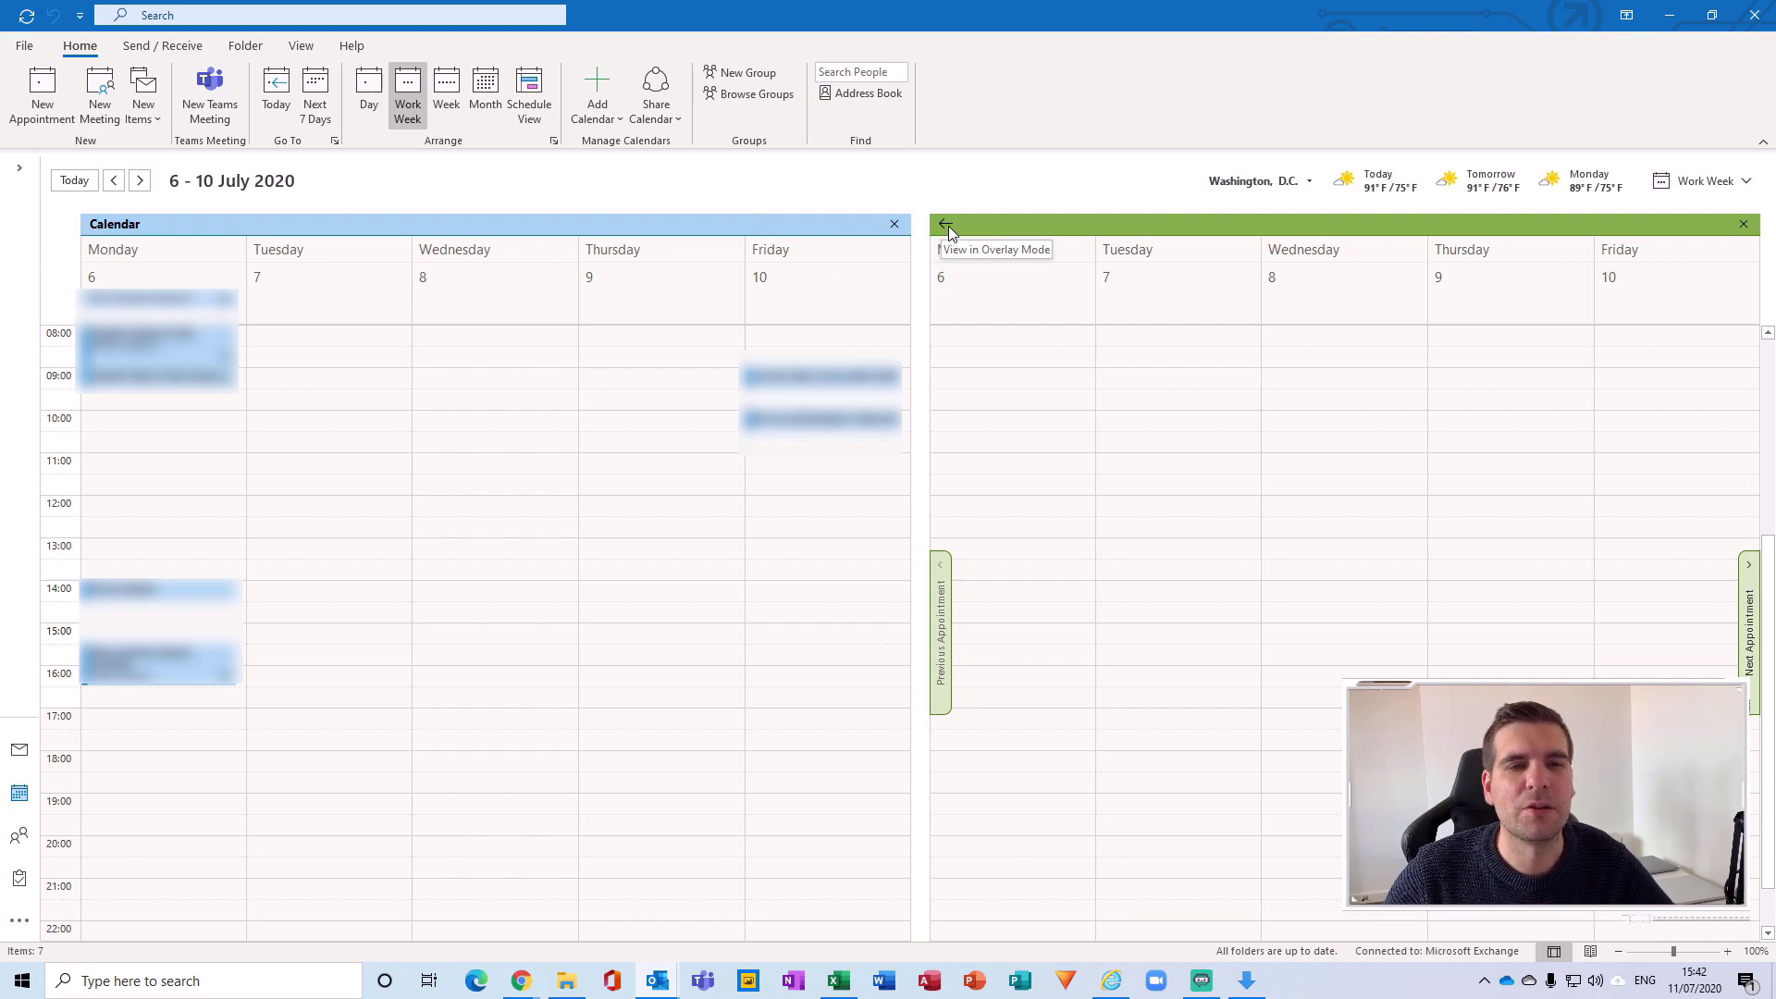
Overlay the Planner calendar on the main calendar in the full seven-day week, then return to Planner
click(945, 225)
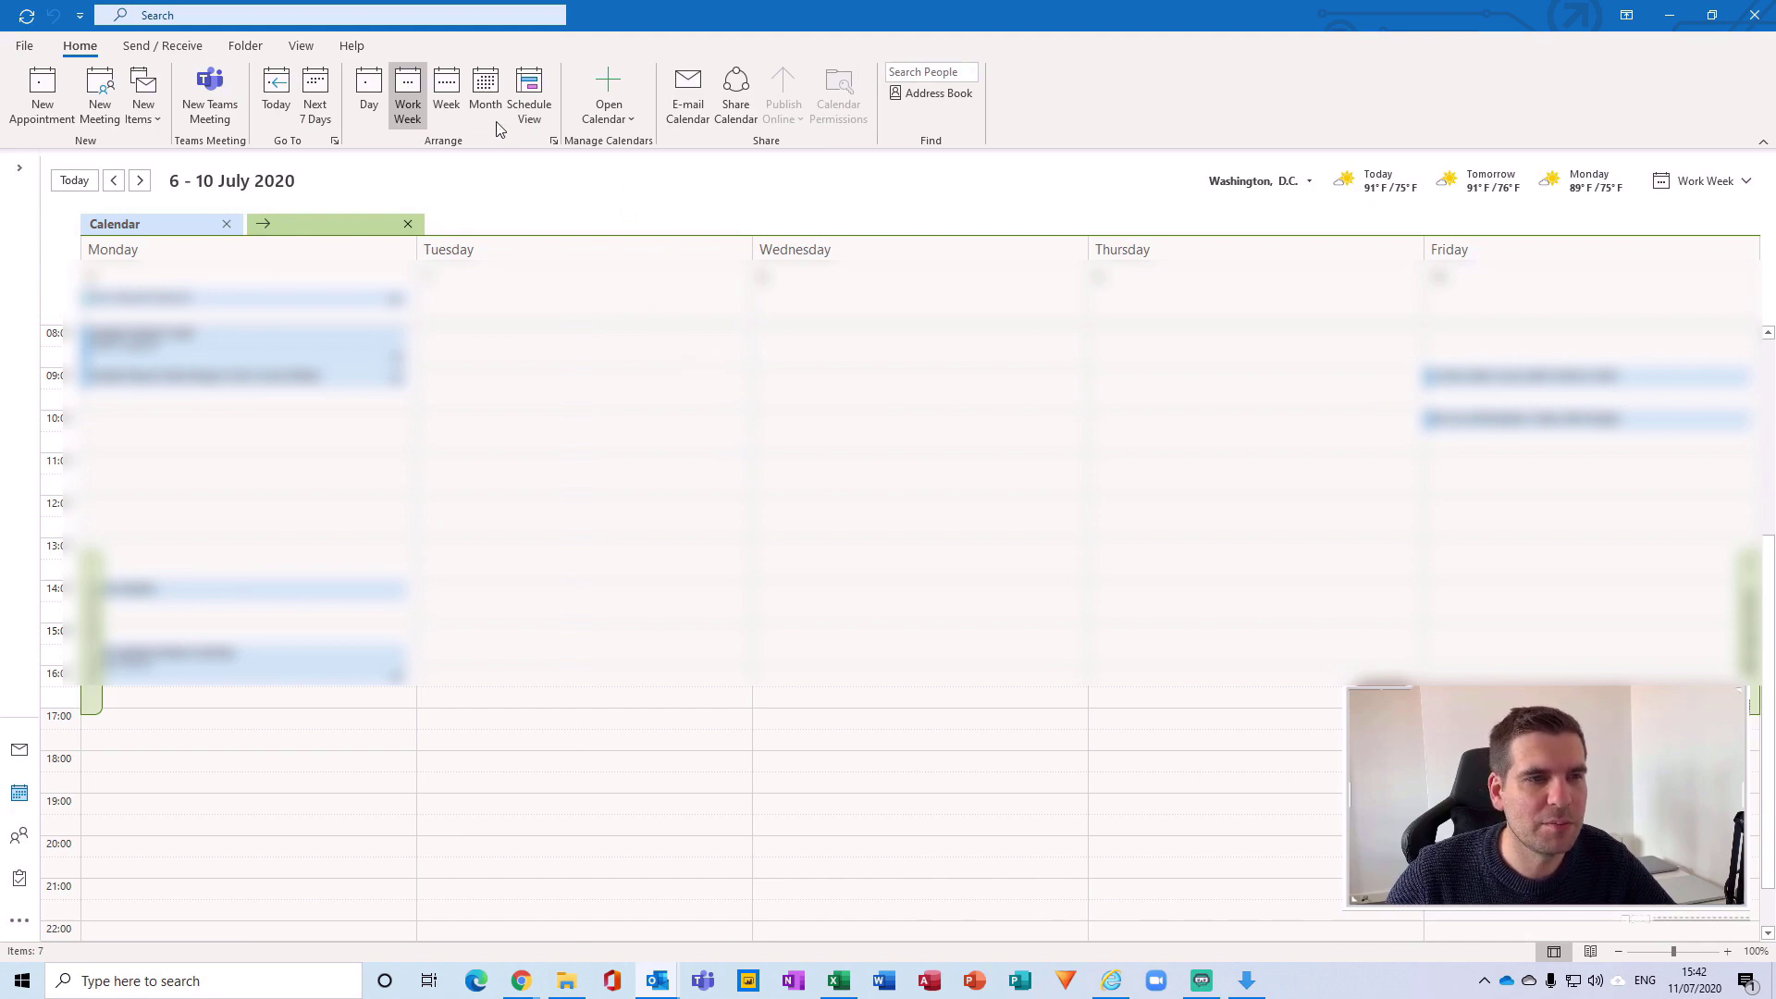
click(448, 106)
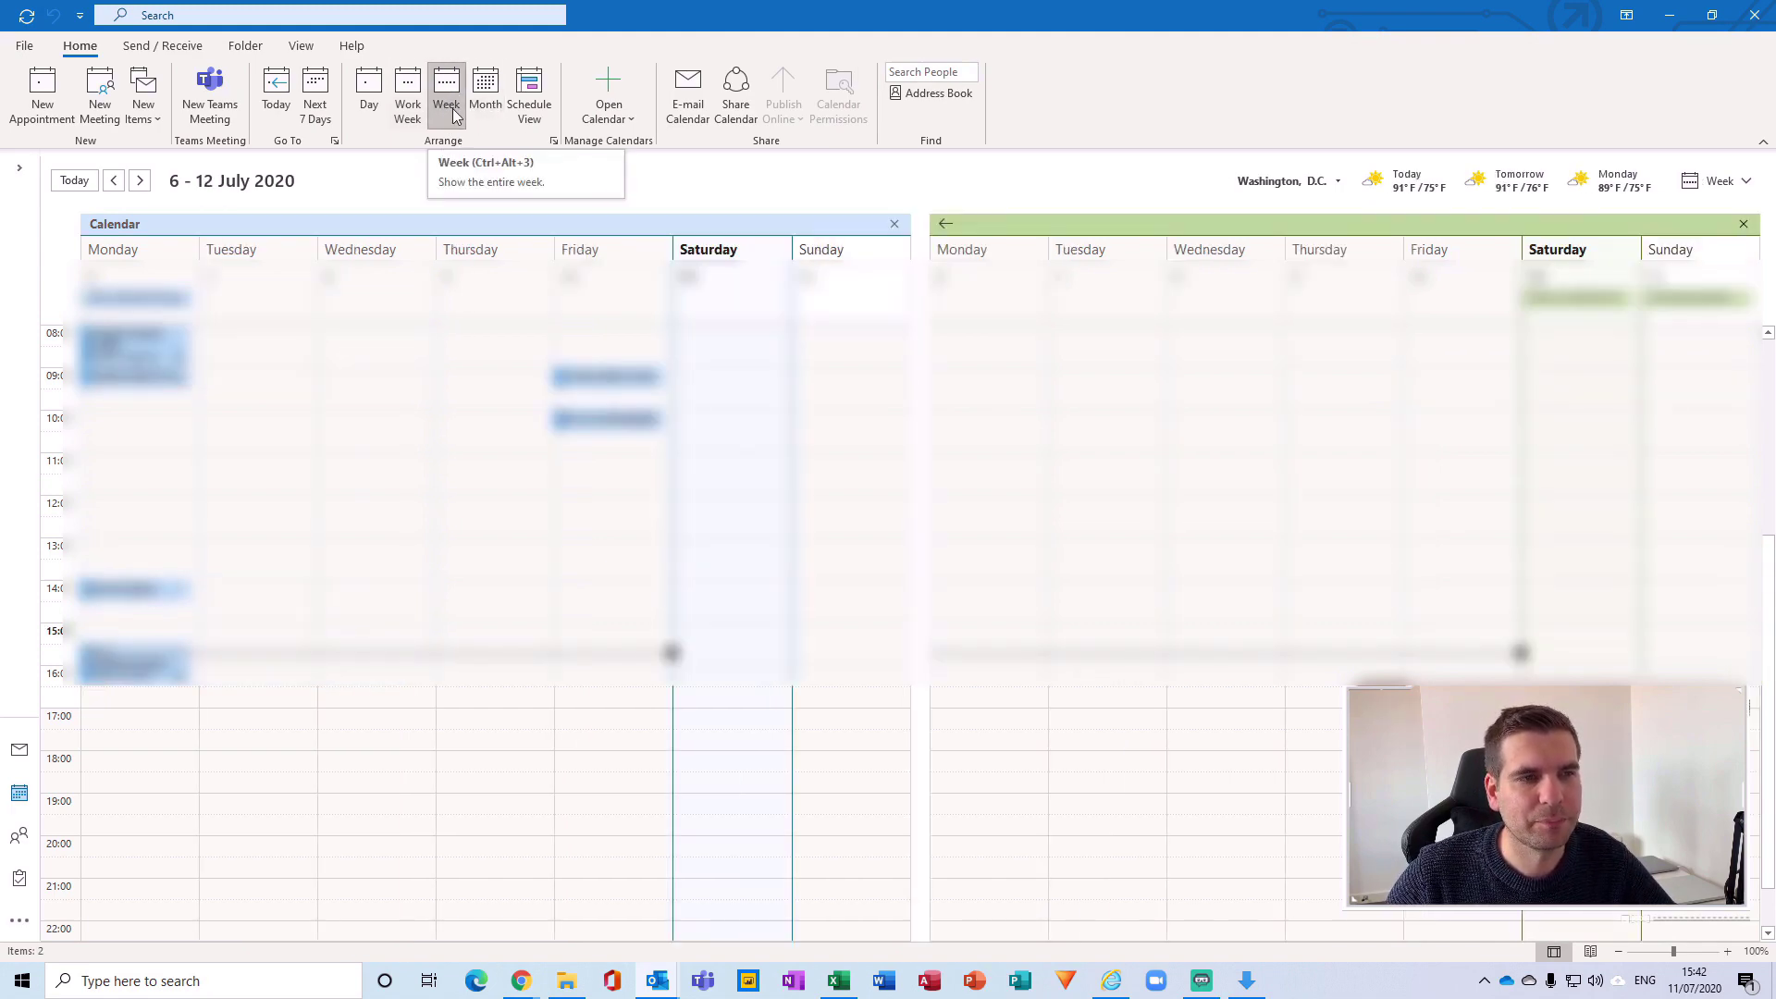
click(945, 225)
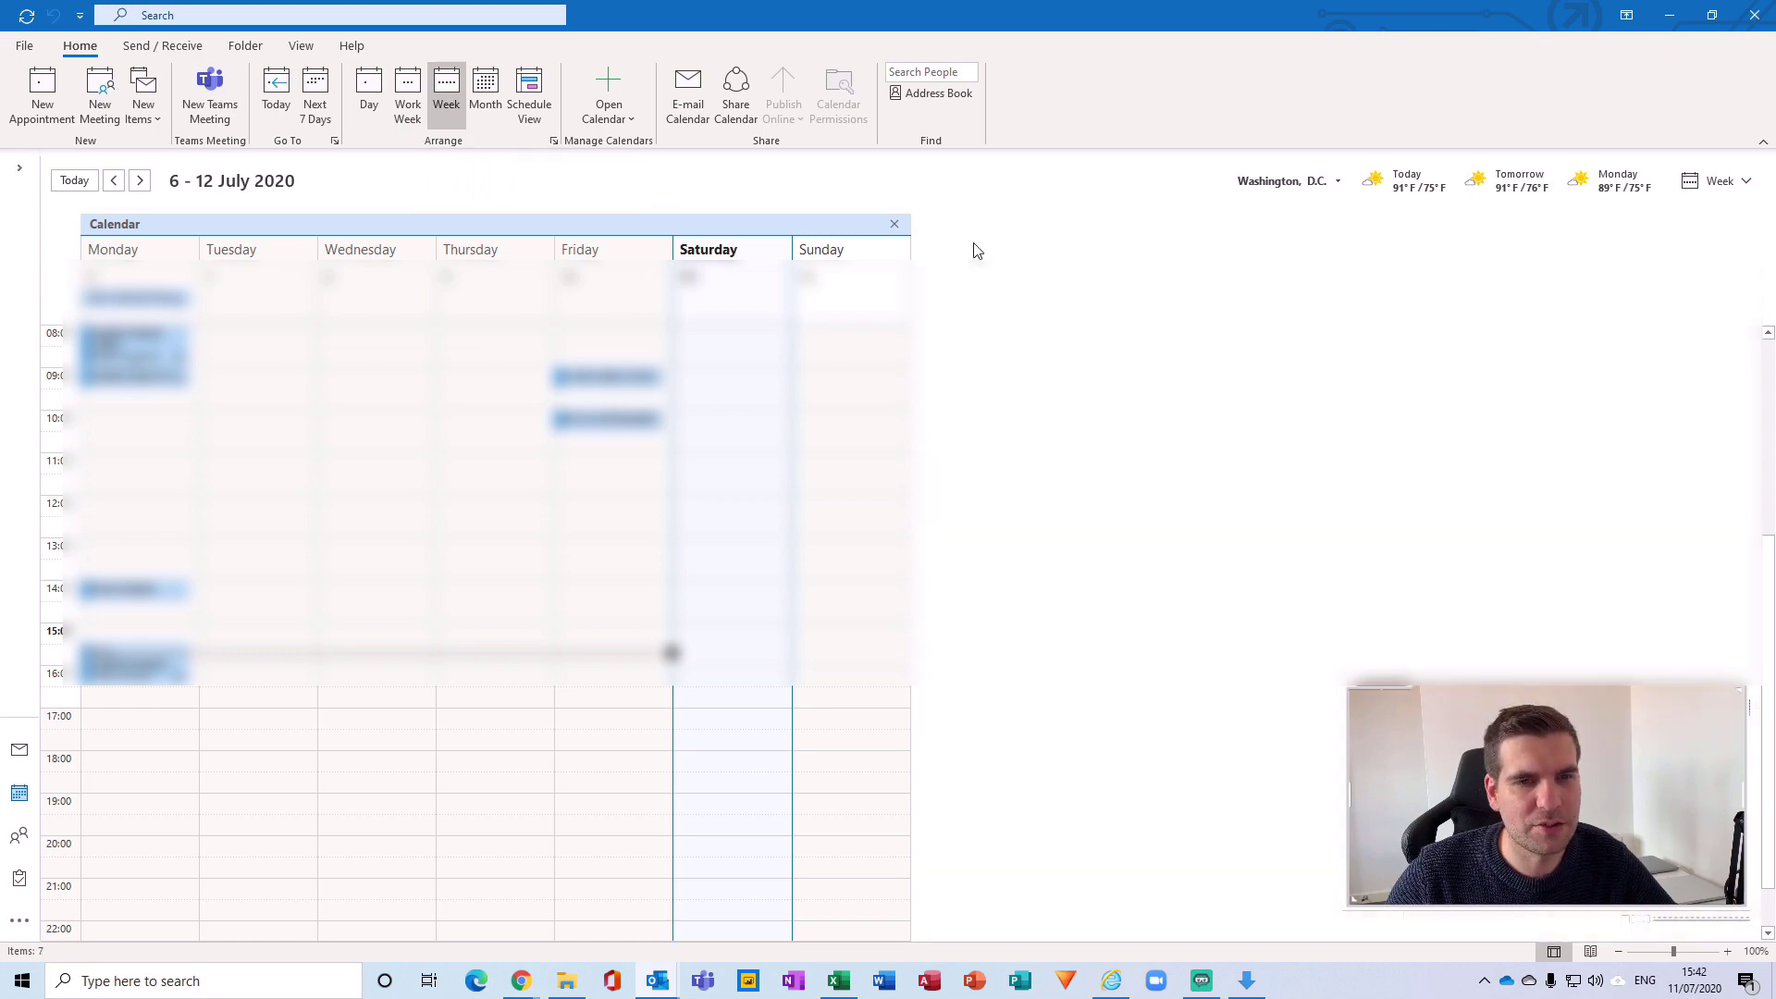
mouse_move(1367, 302)
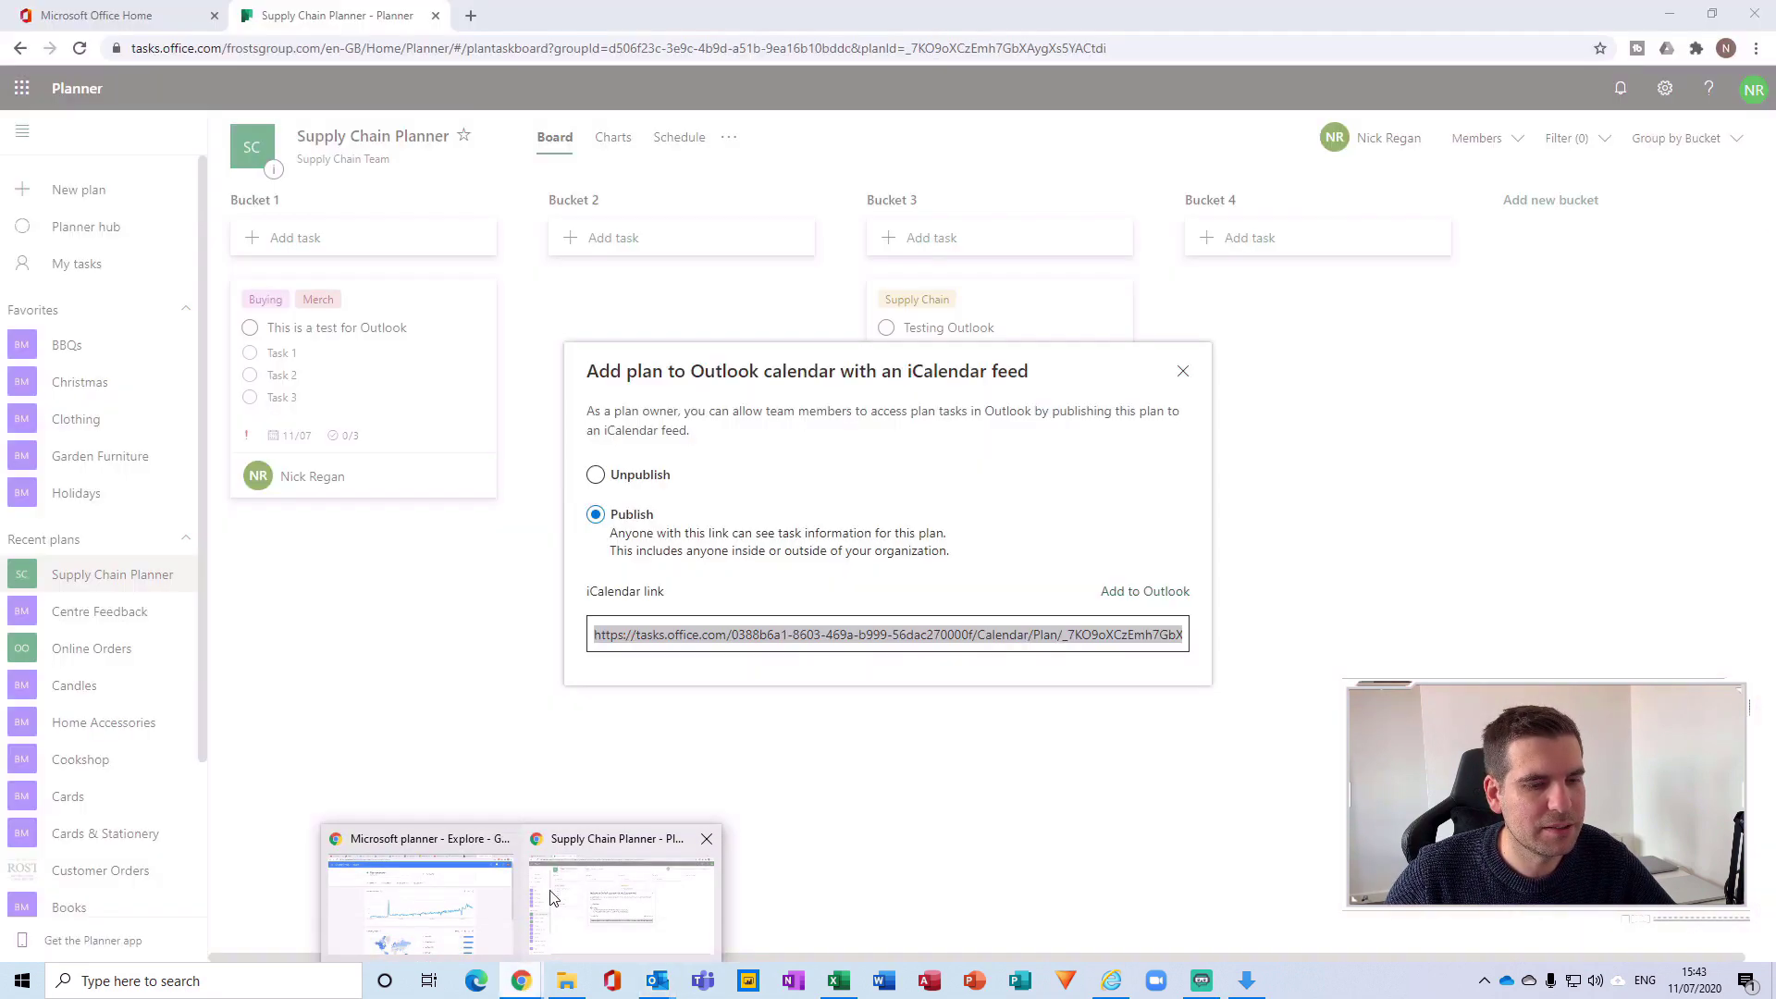
click(600, 889)
Close the iCalendar dialog, review the 'This is a test for Outlook' task dates, then return to Outlook
click(1184, 372)
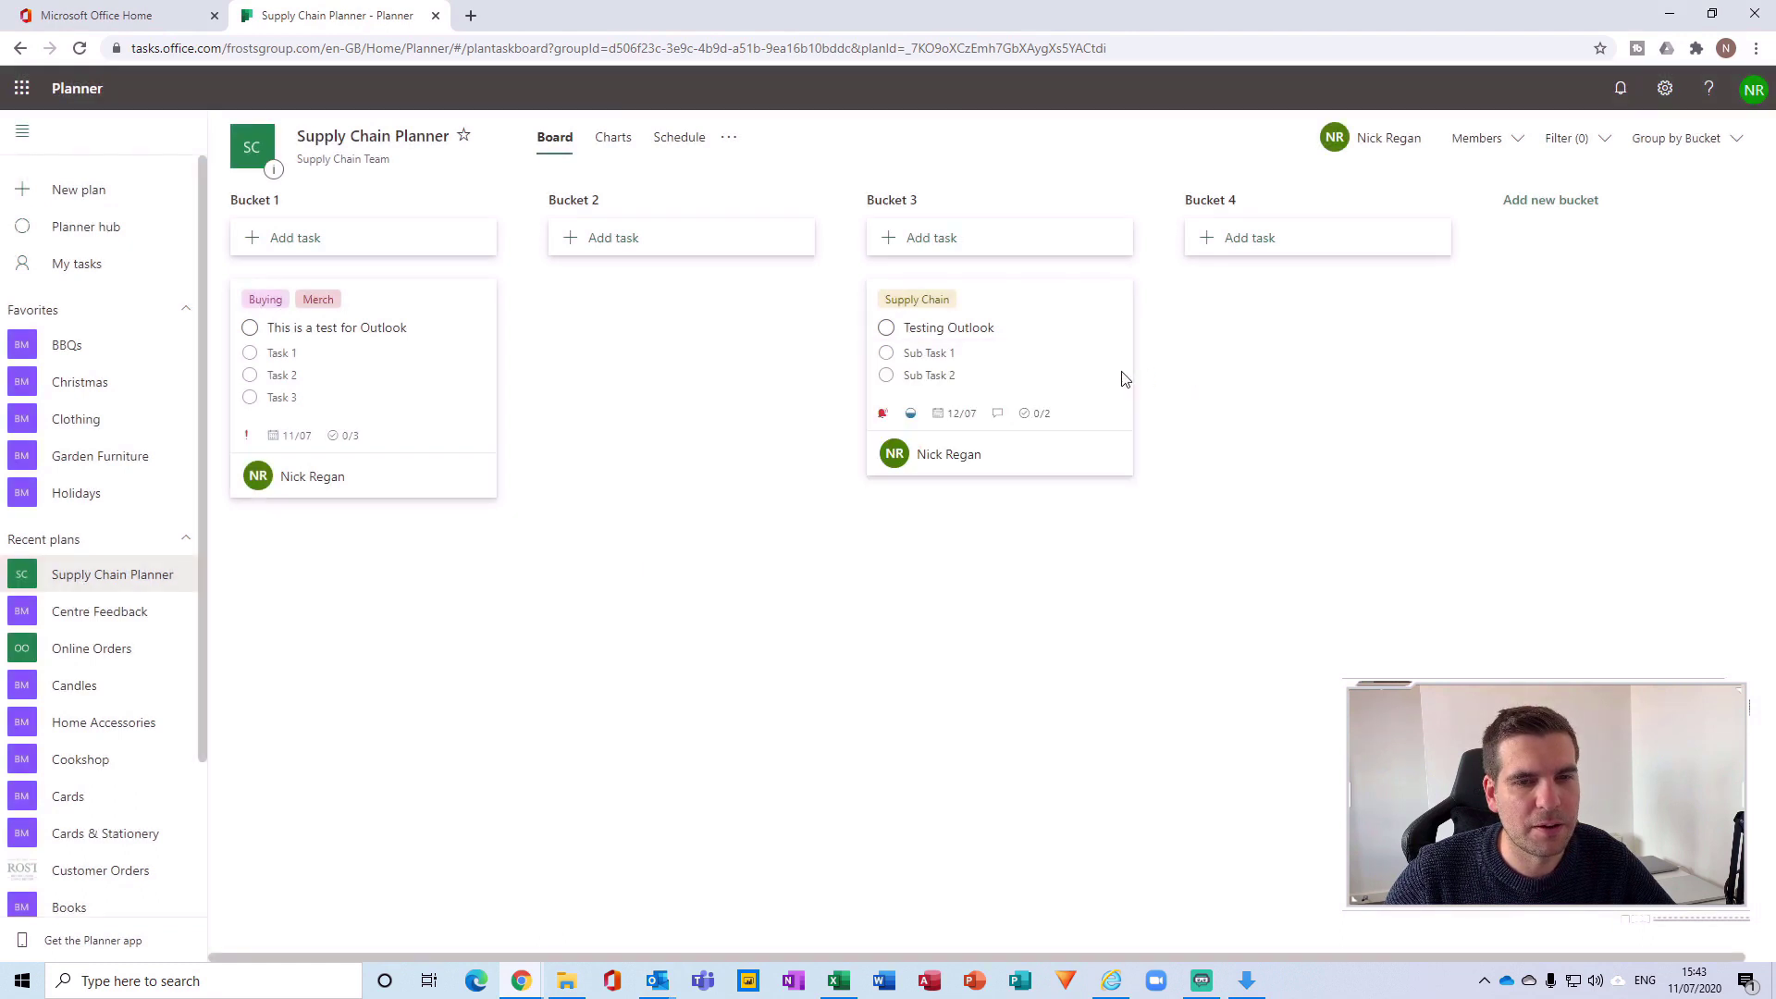
click(375, 365)
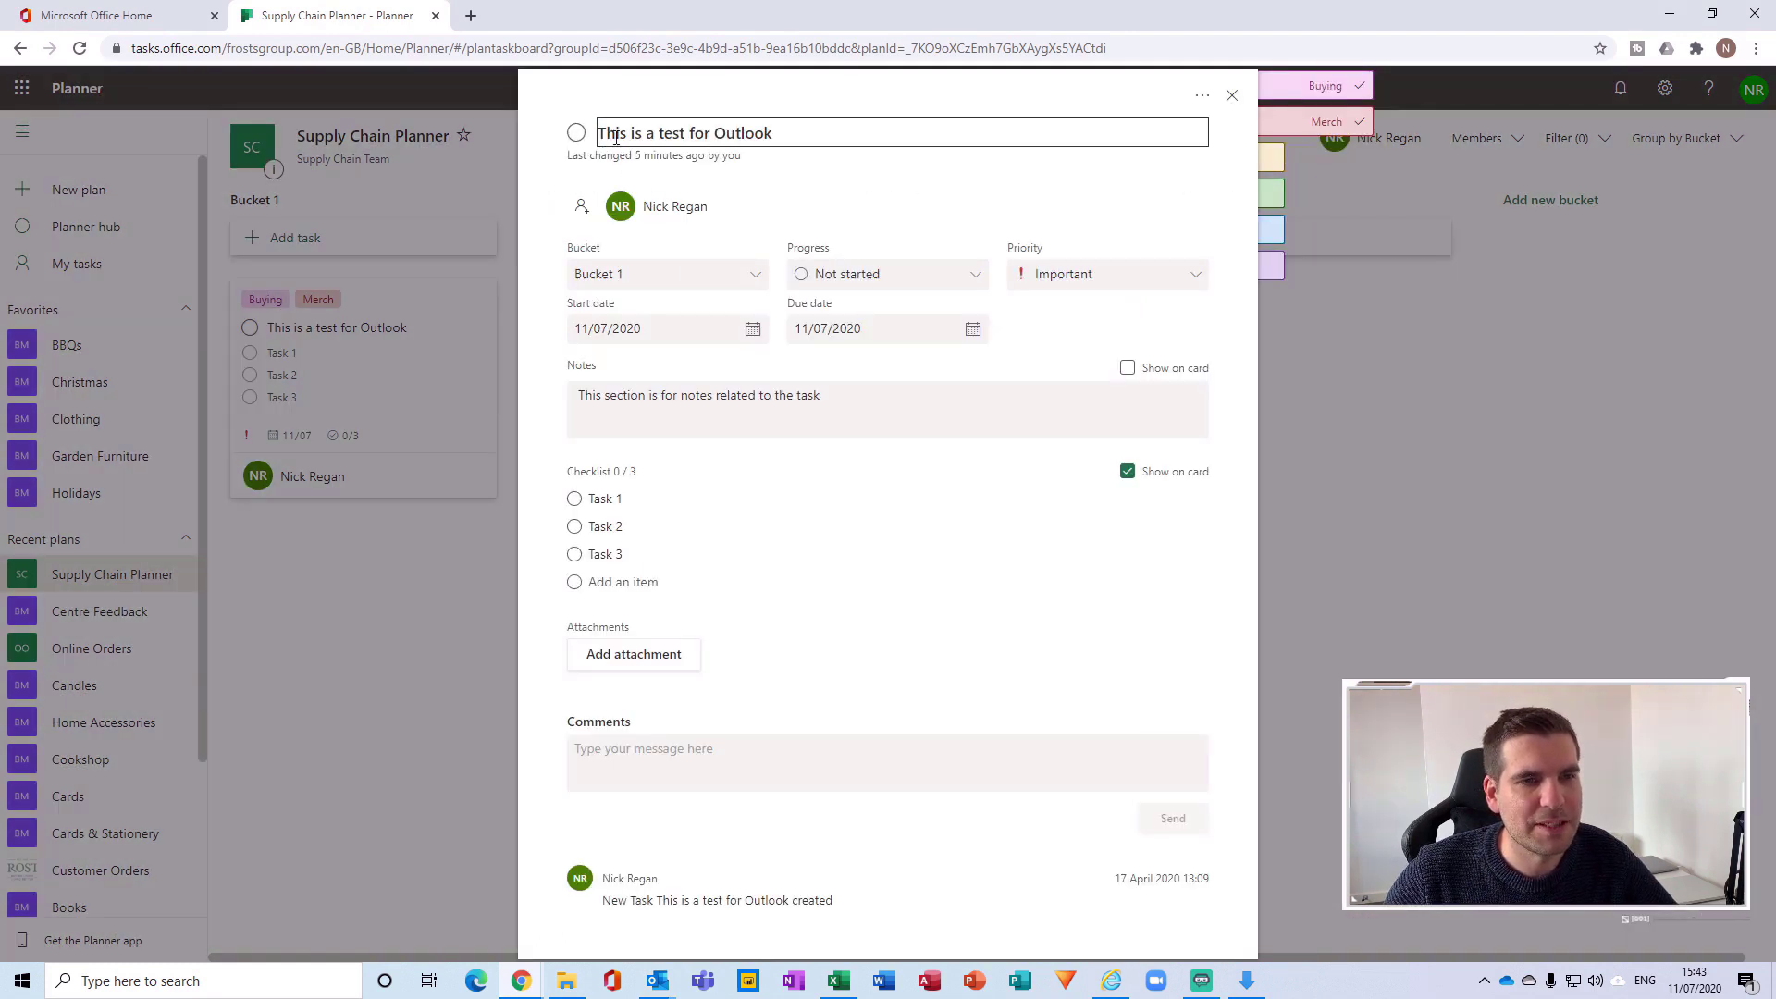
click(1232, 95)
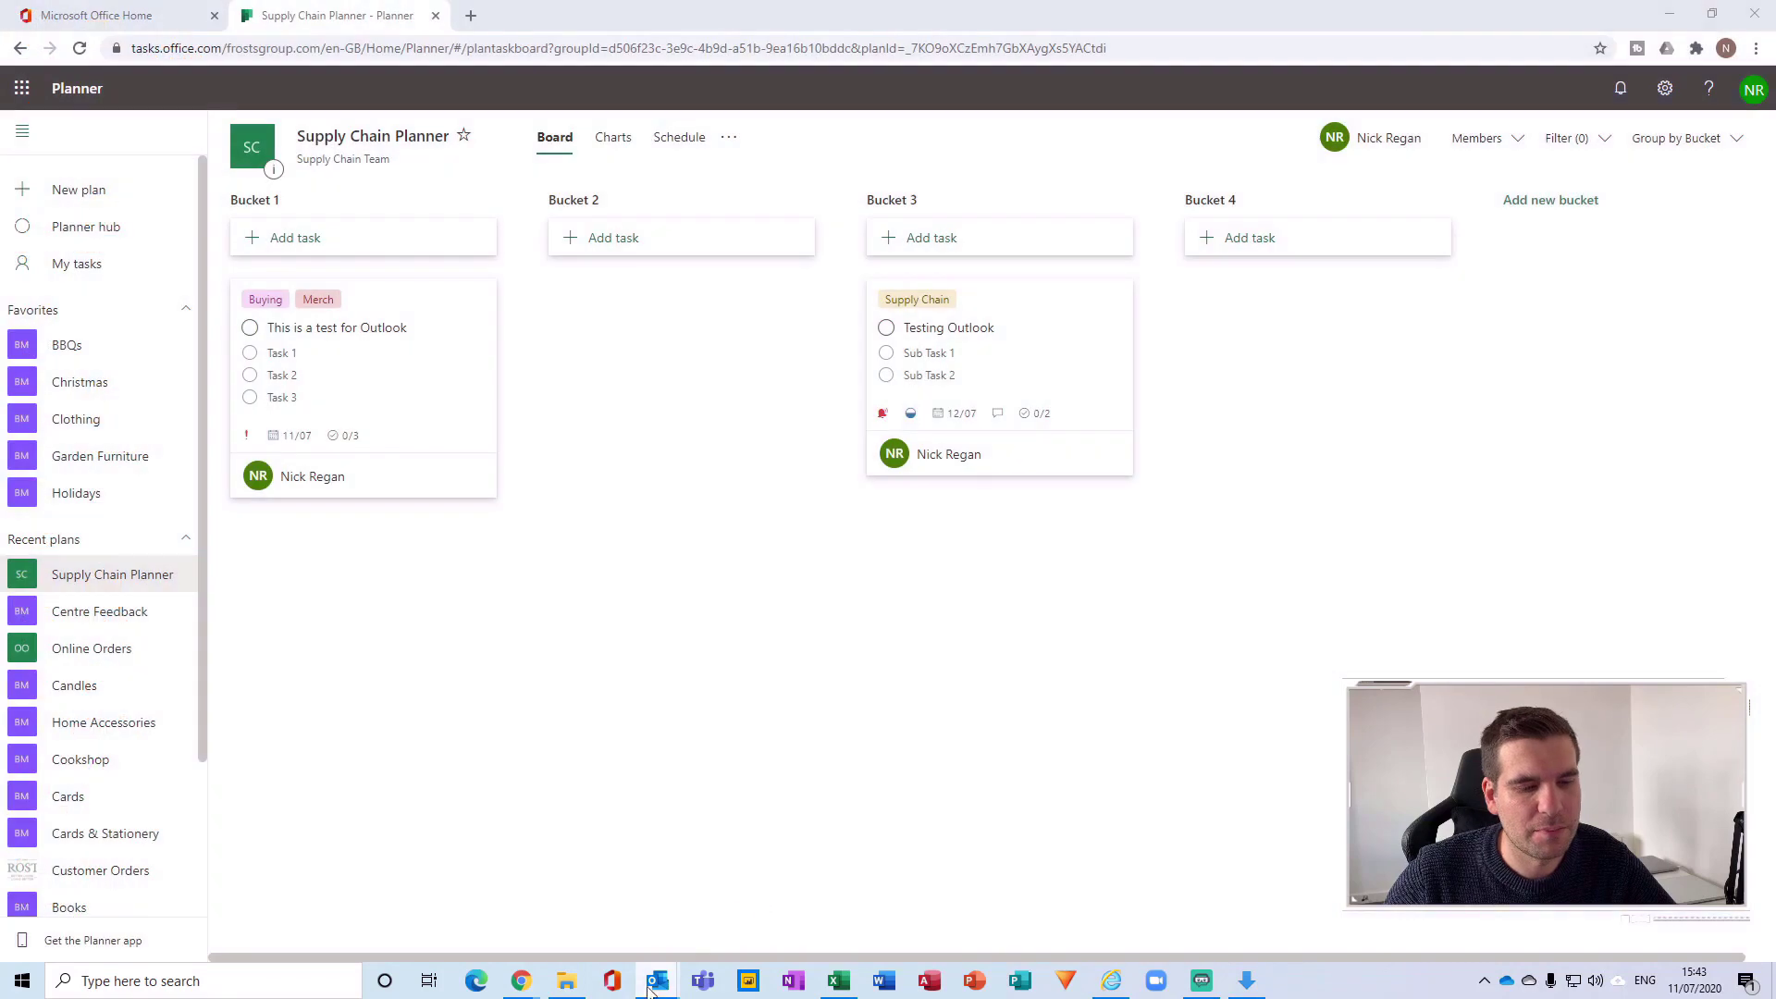
click(582, 906)
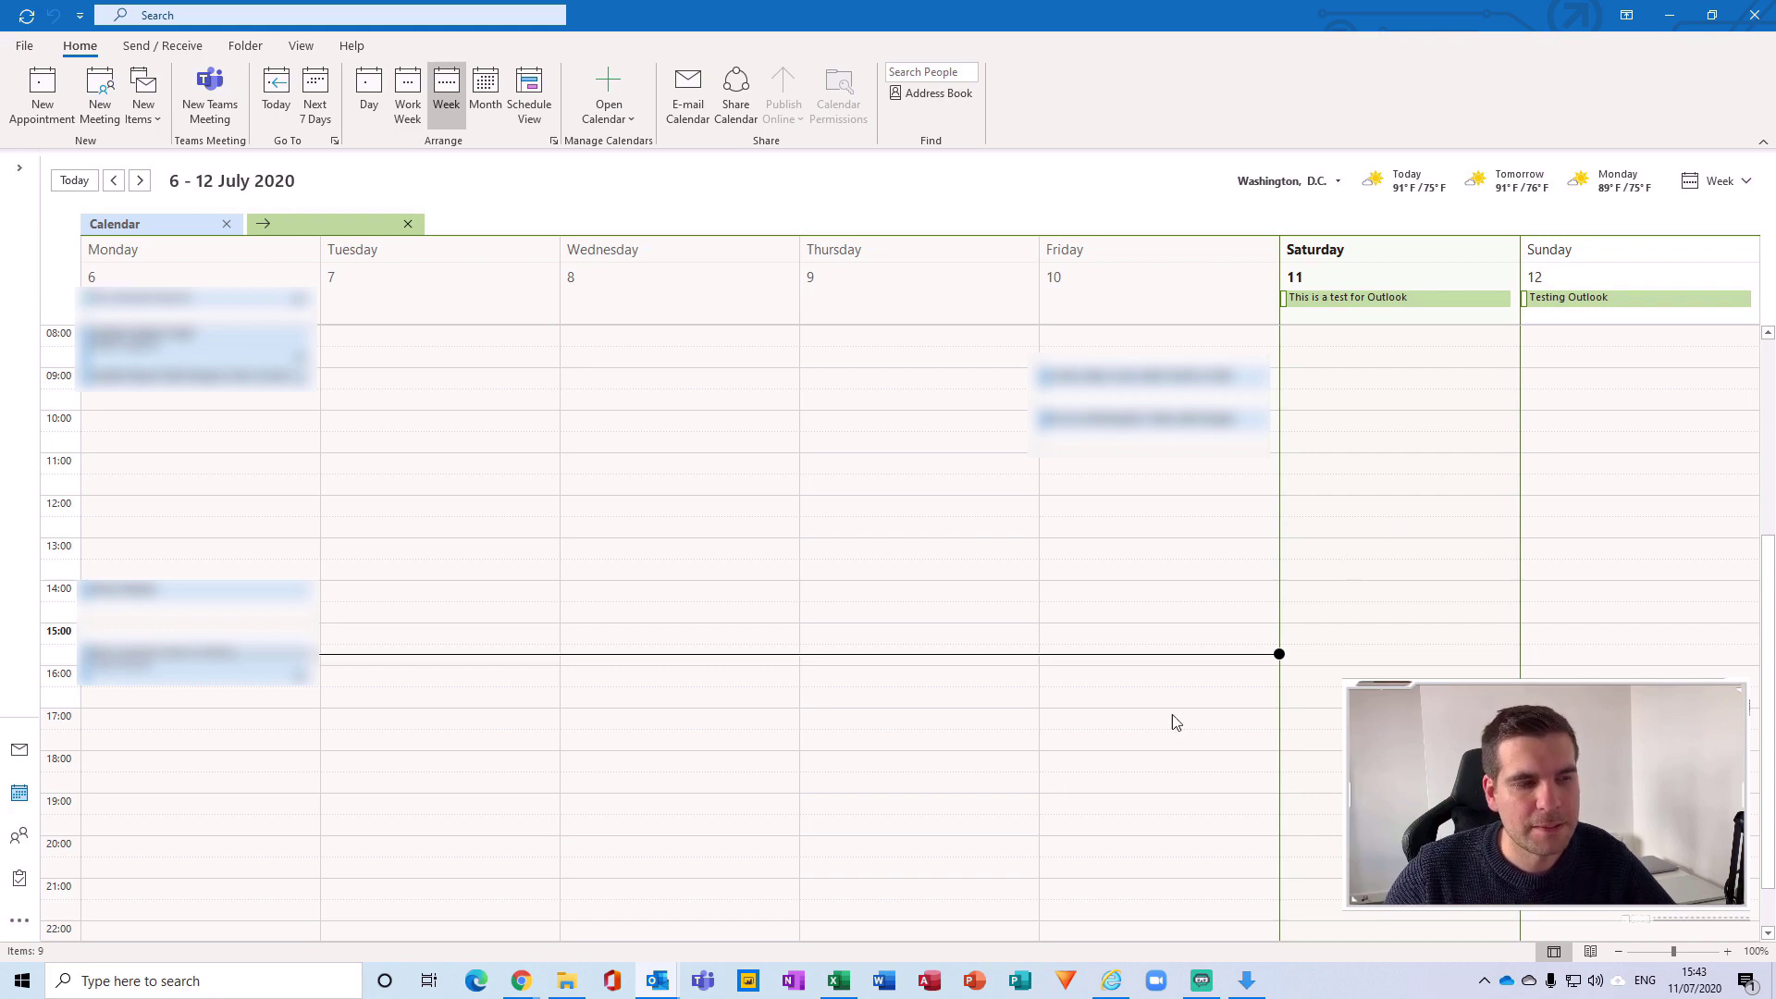
Bring the Supply Chain Planner board back to the front from the taskbar
mouse_move(538, 986)
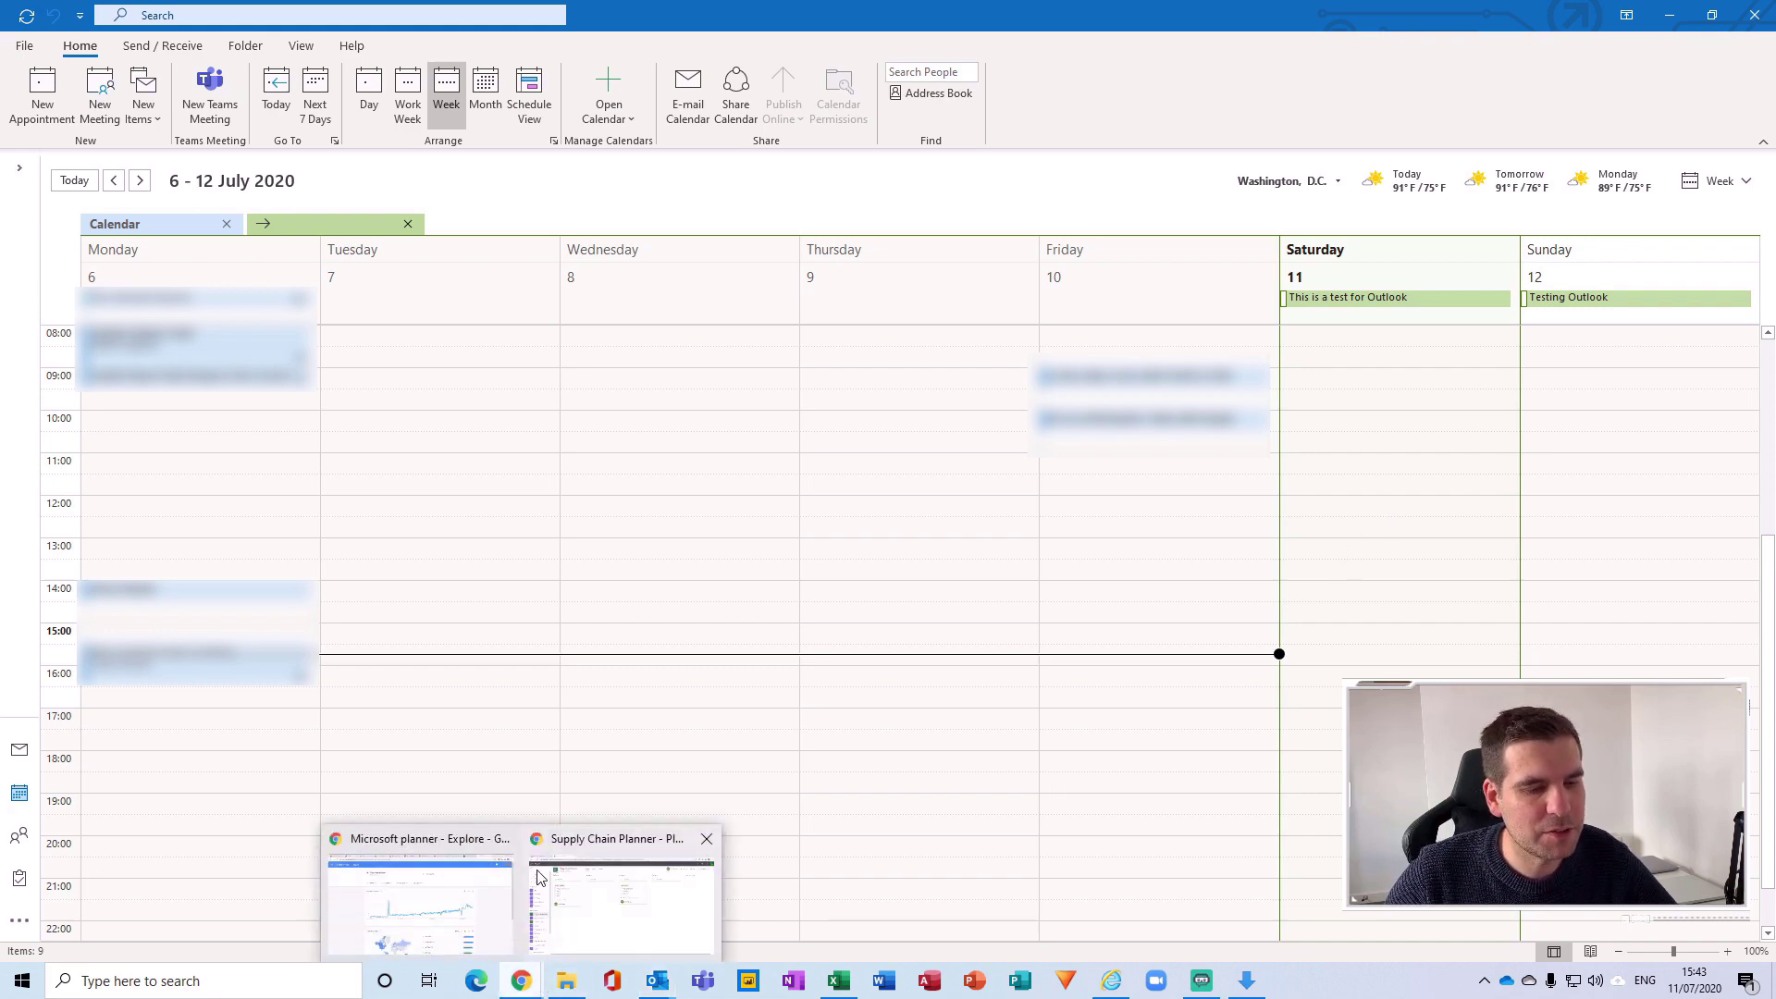
click(541, 875)
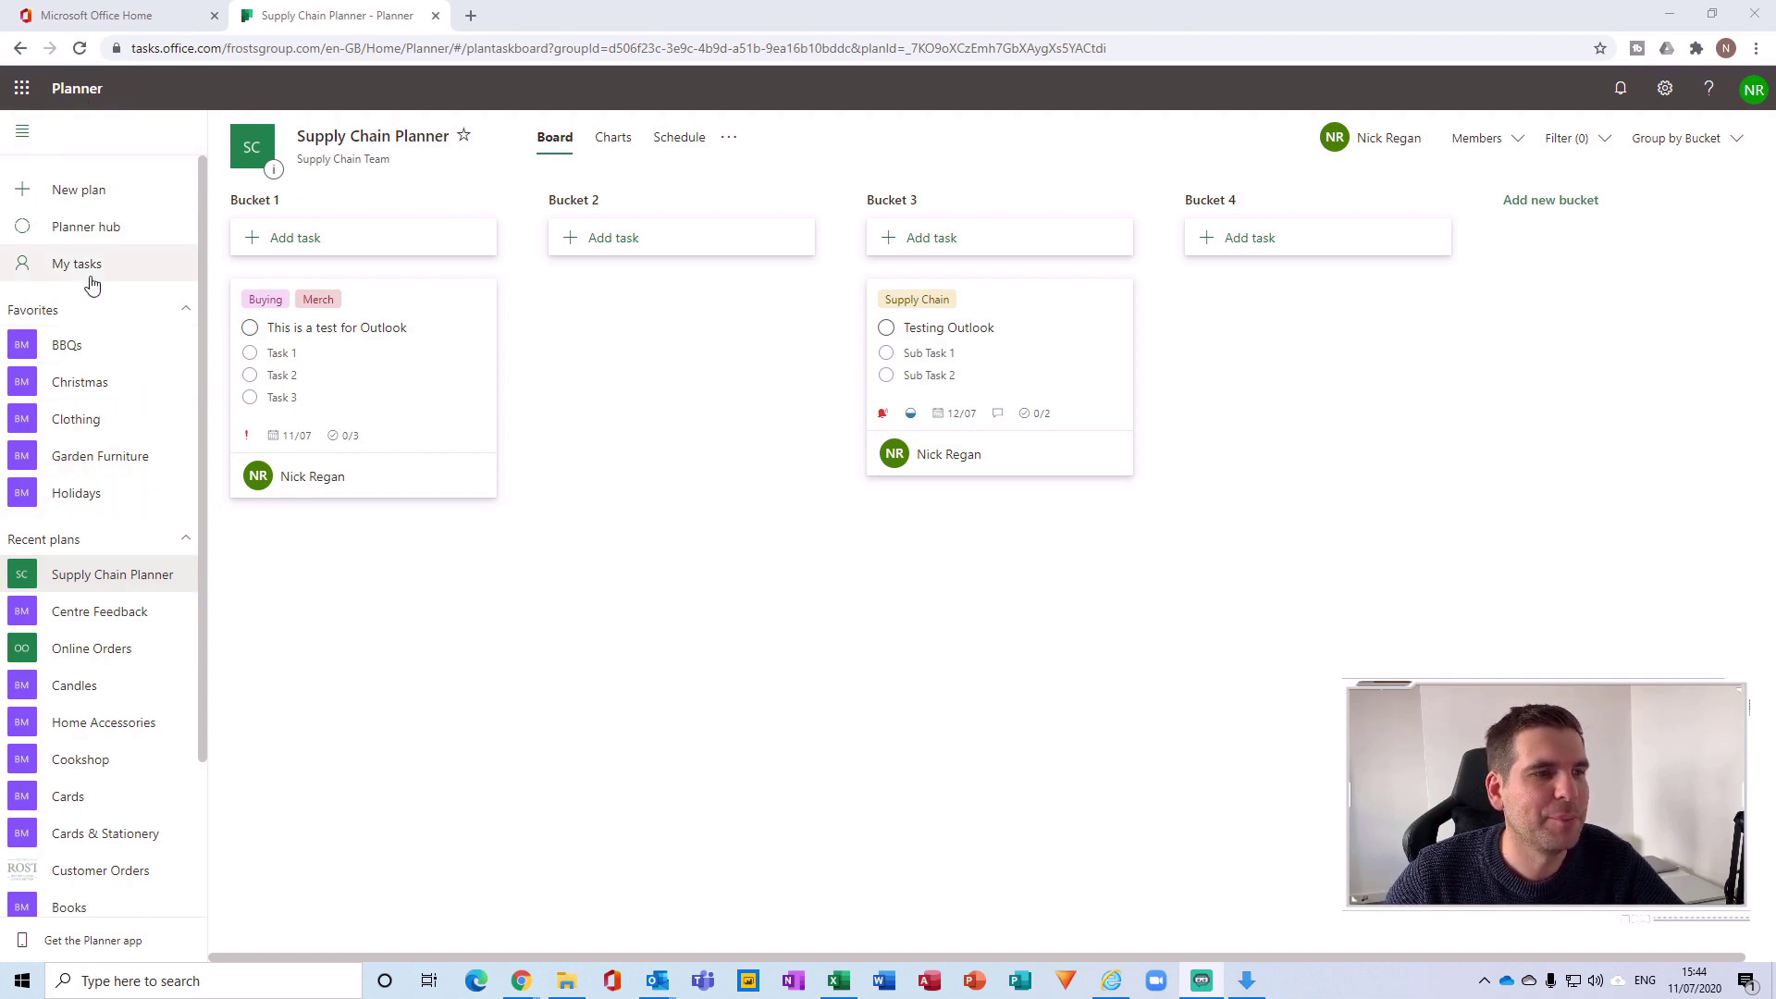
Open the My tasks board and its Add My Tasks to Outlook calendar dialog
click(59, 271)
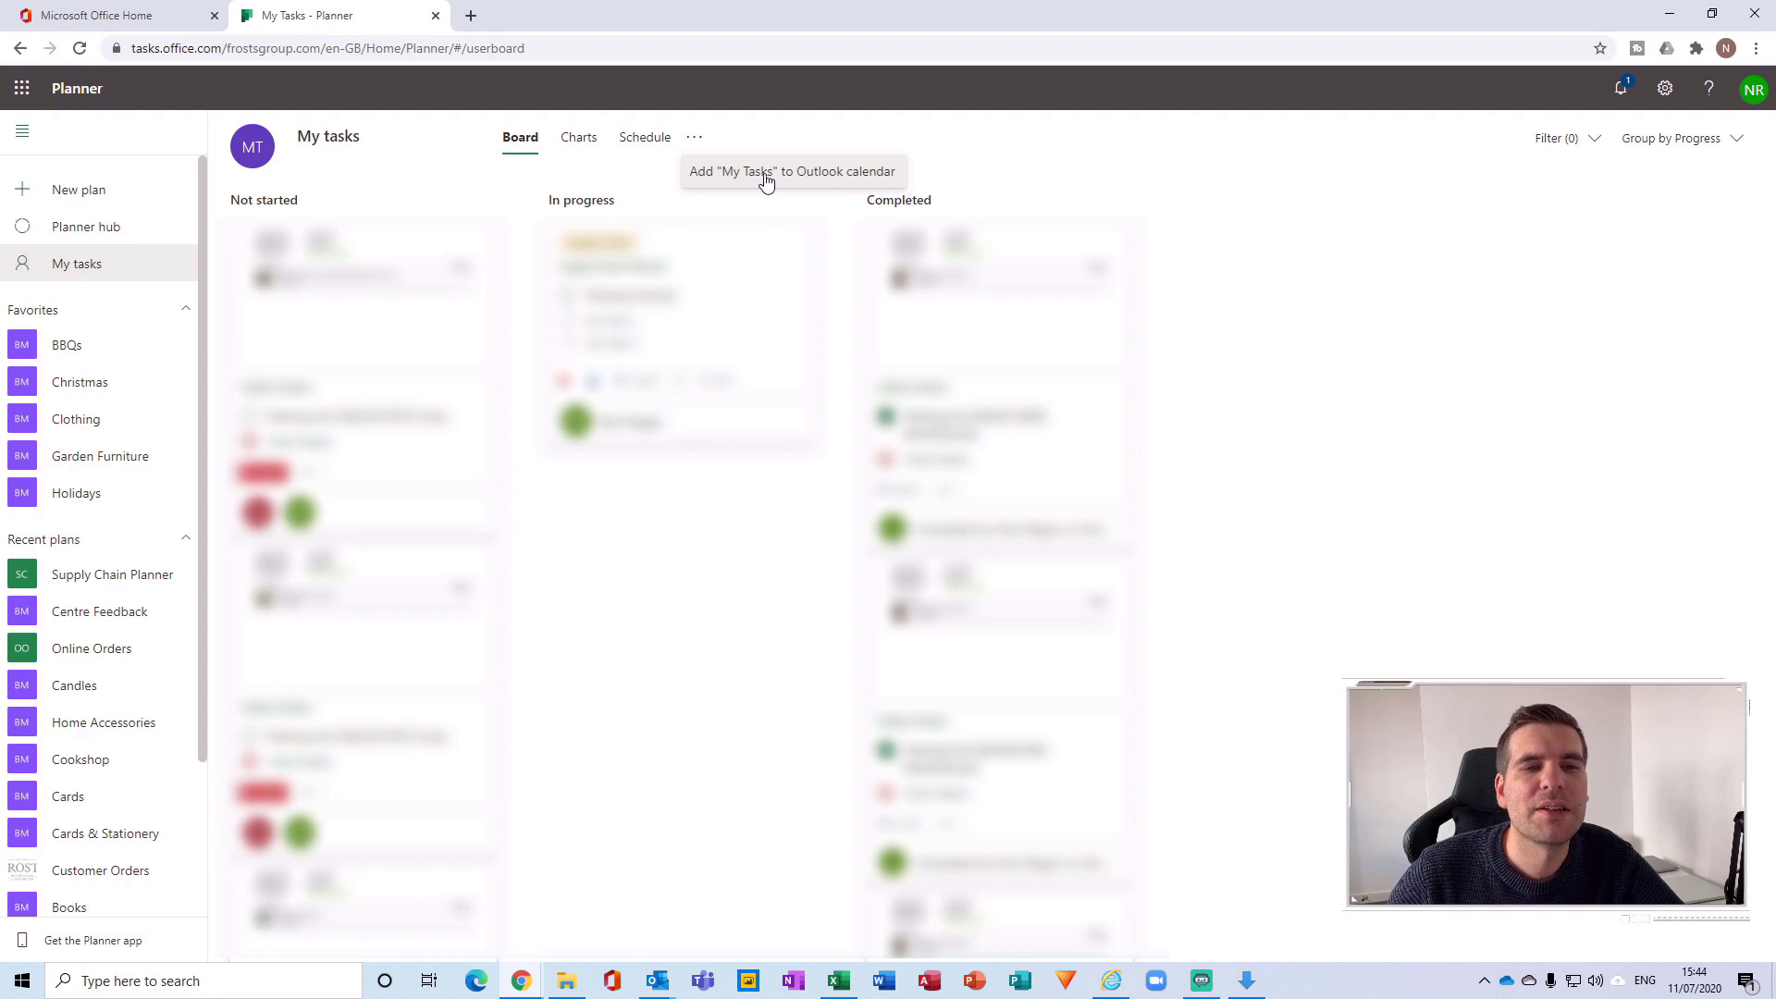
click(823, 181)
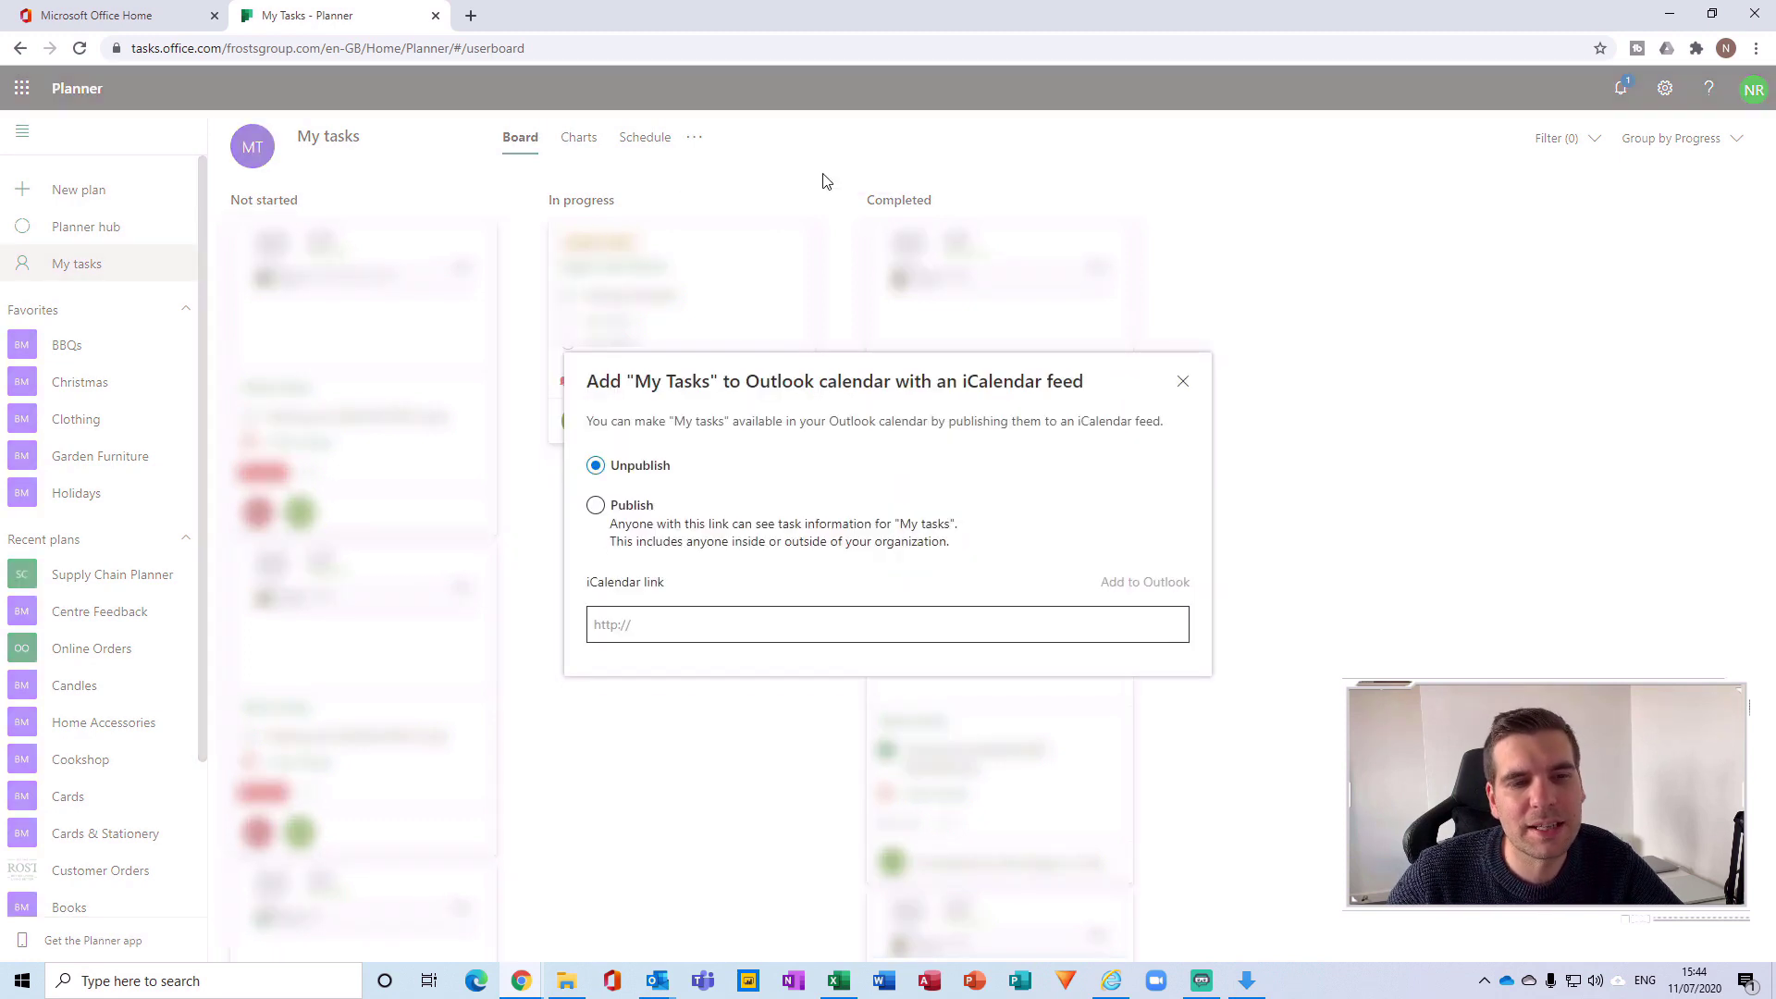
Publish My Tasks as an iCalendar feed and copy its link
click(595, 505)
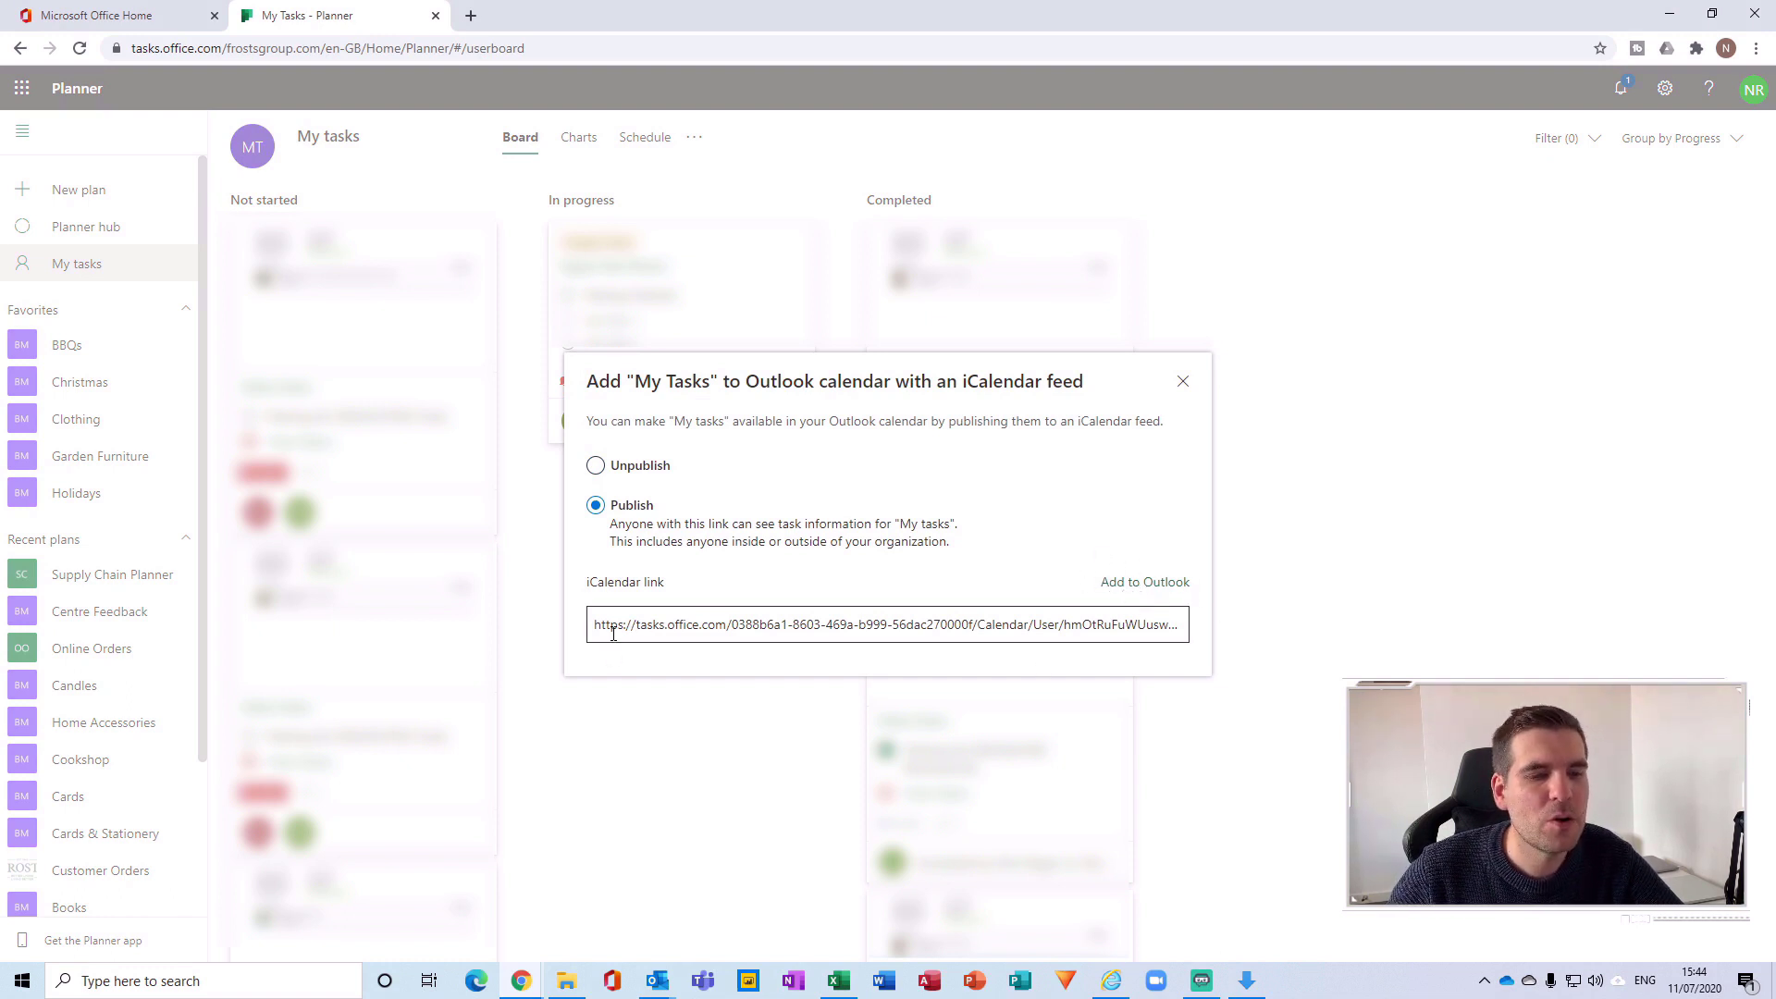
drag(595, 624, 1316, 635)
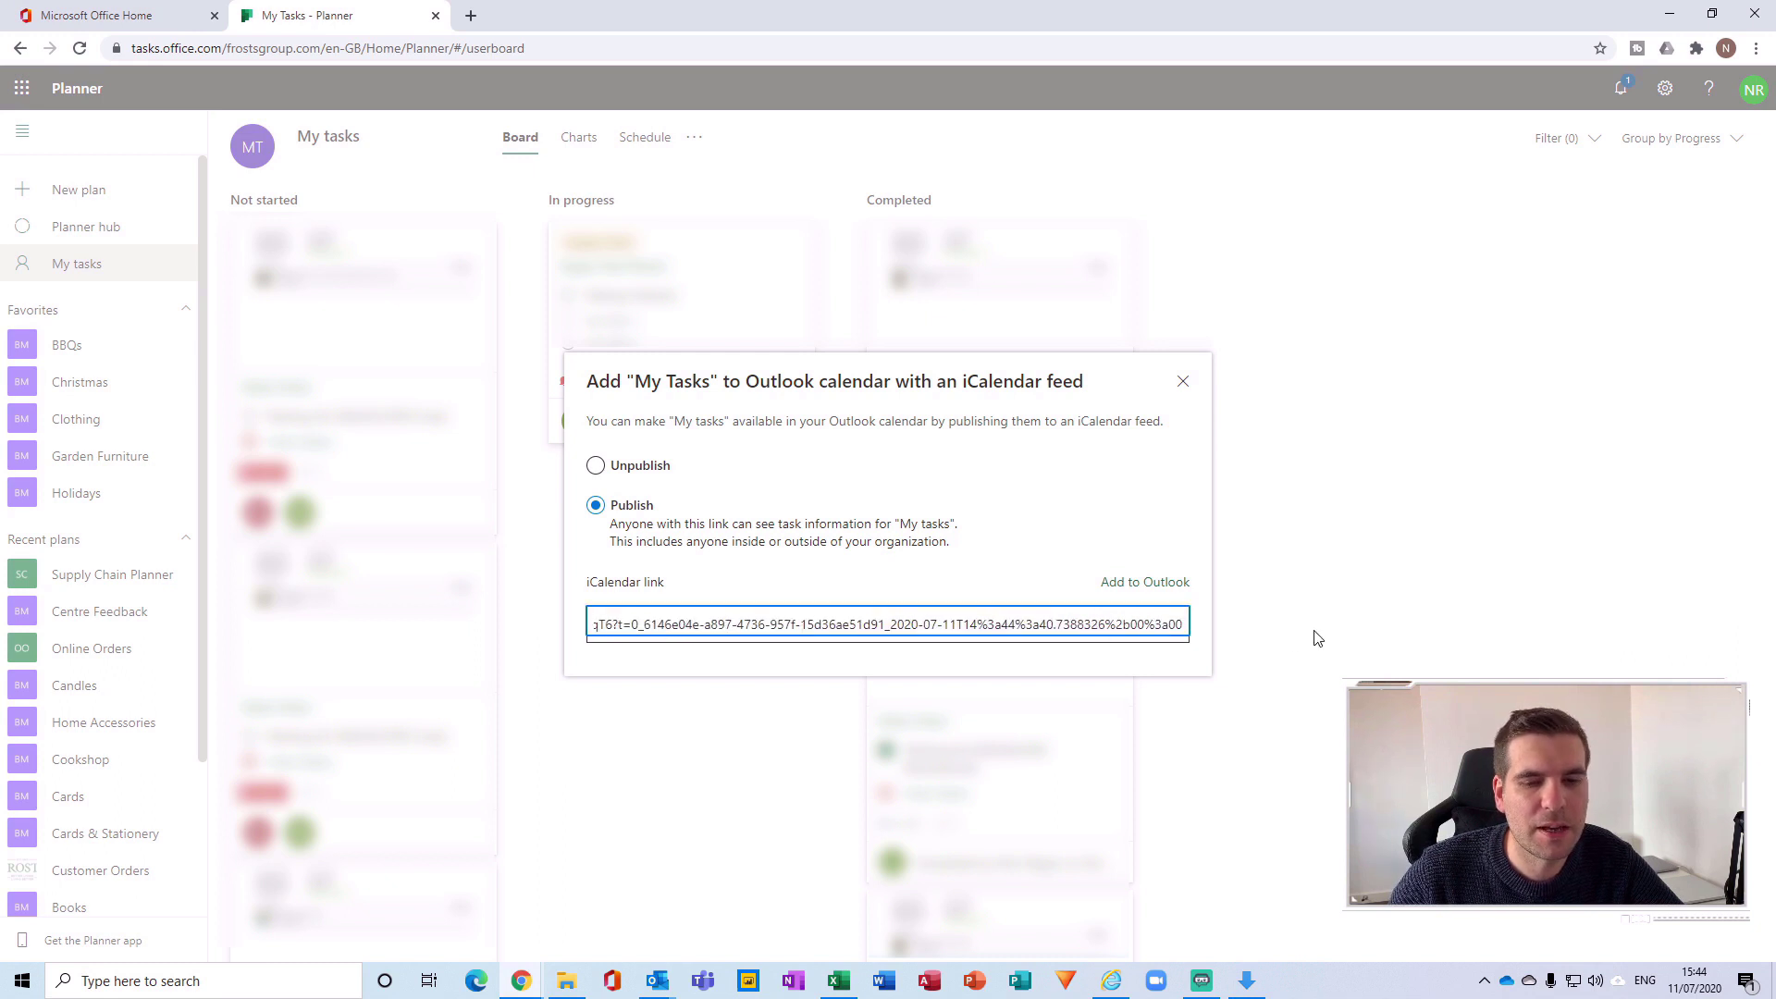
triple_click(1177, 625)
right_click(1181, 627)
click(1211, 640)
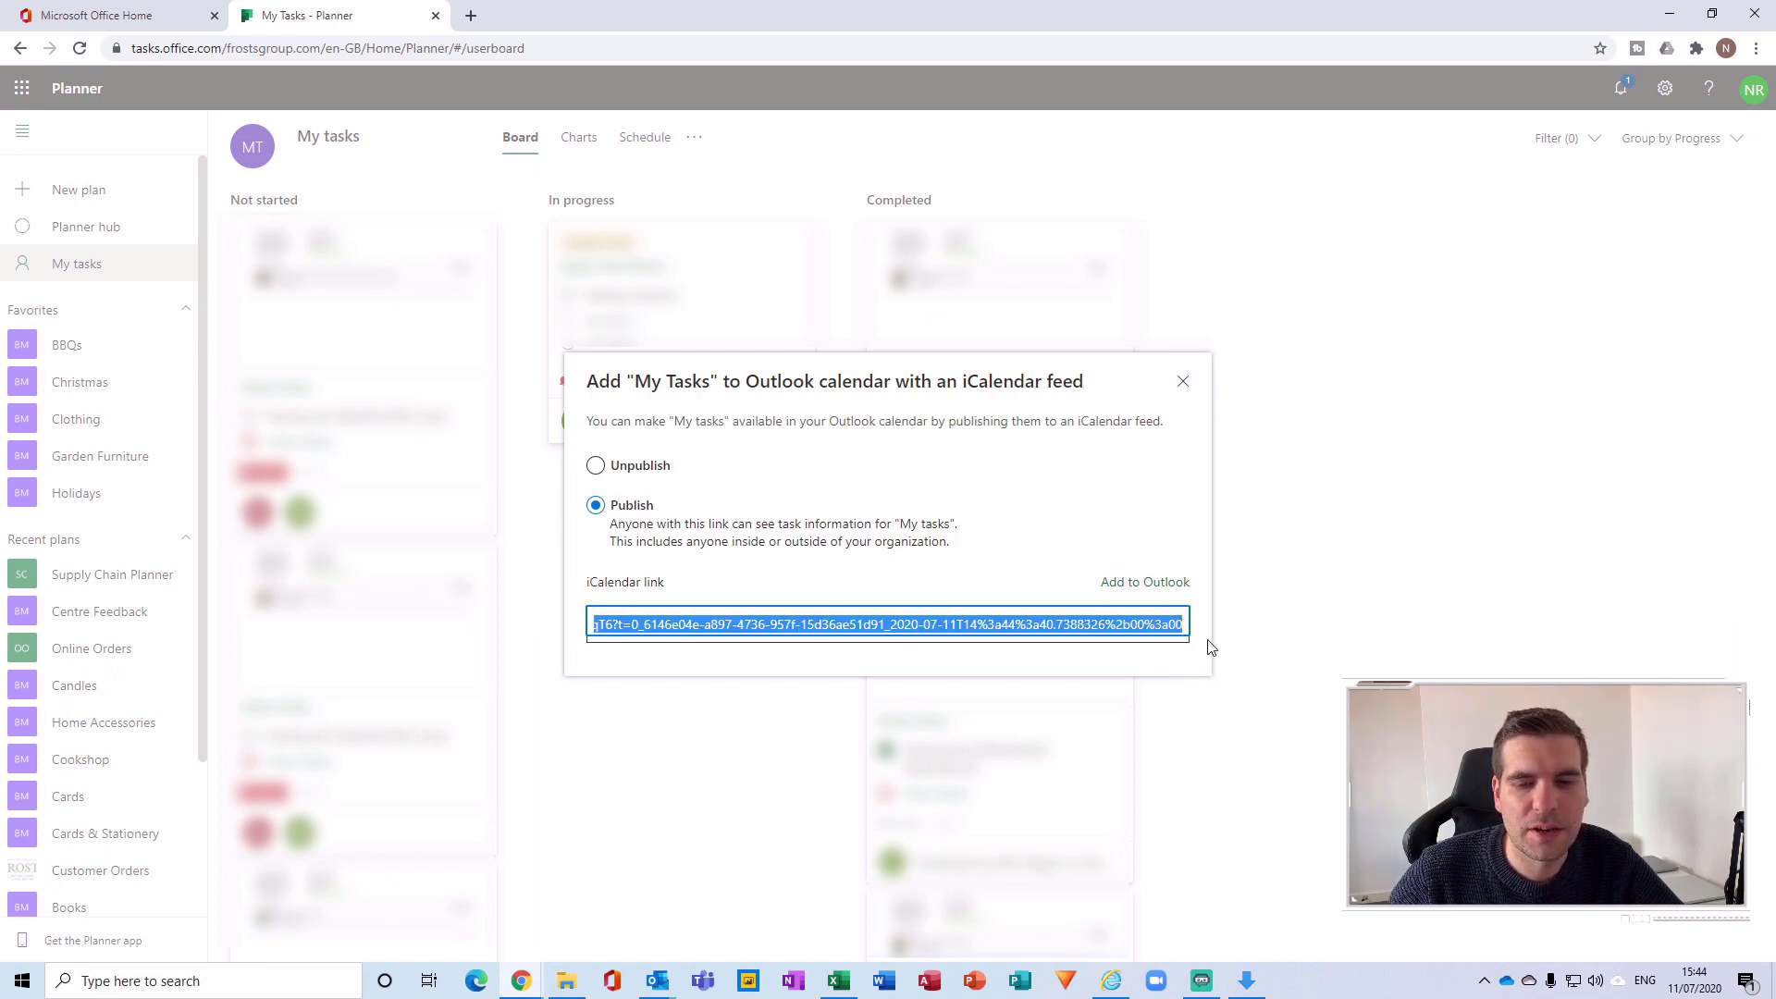
Switch to the Outlook calendar and open the Add Calendar options
mouse_move(670, 984)
click(578, 928)
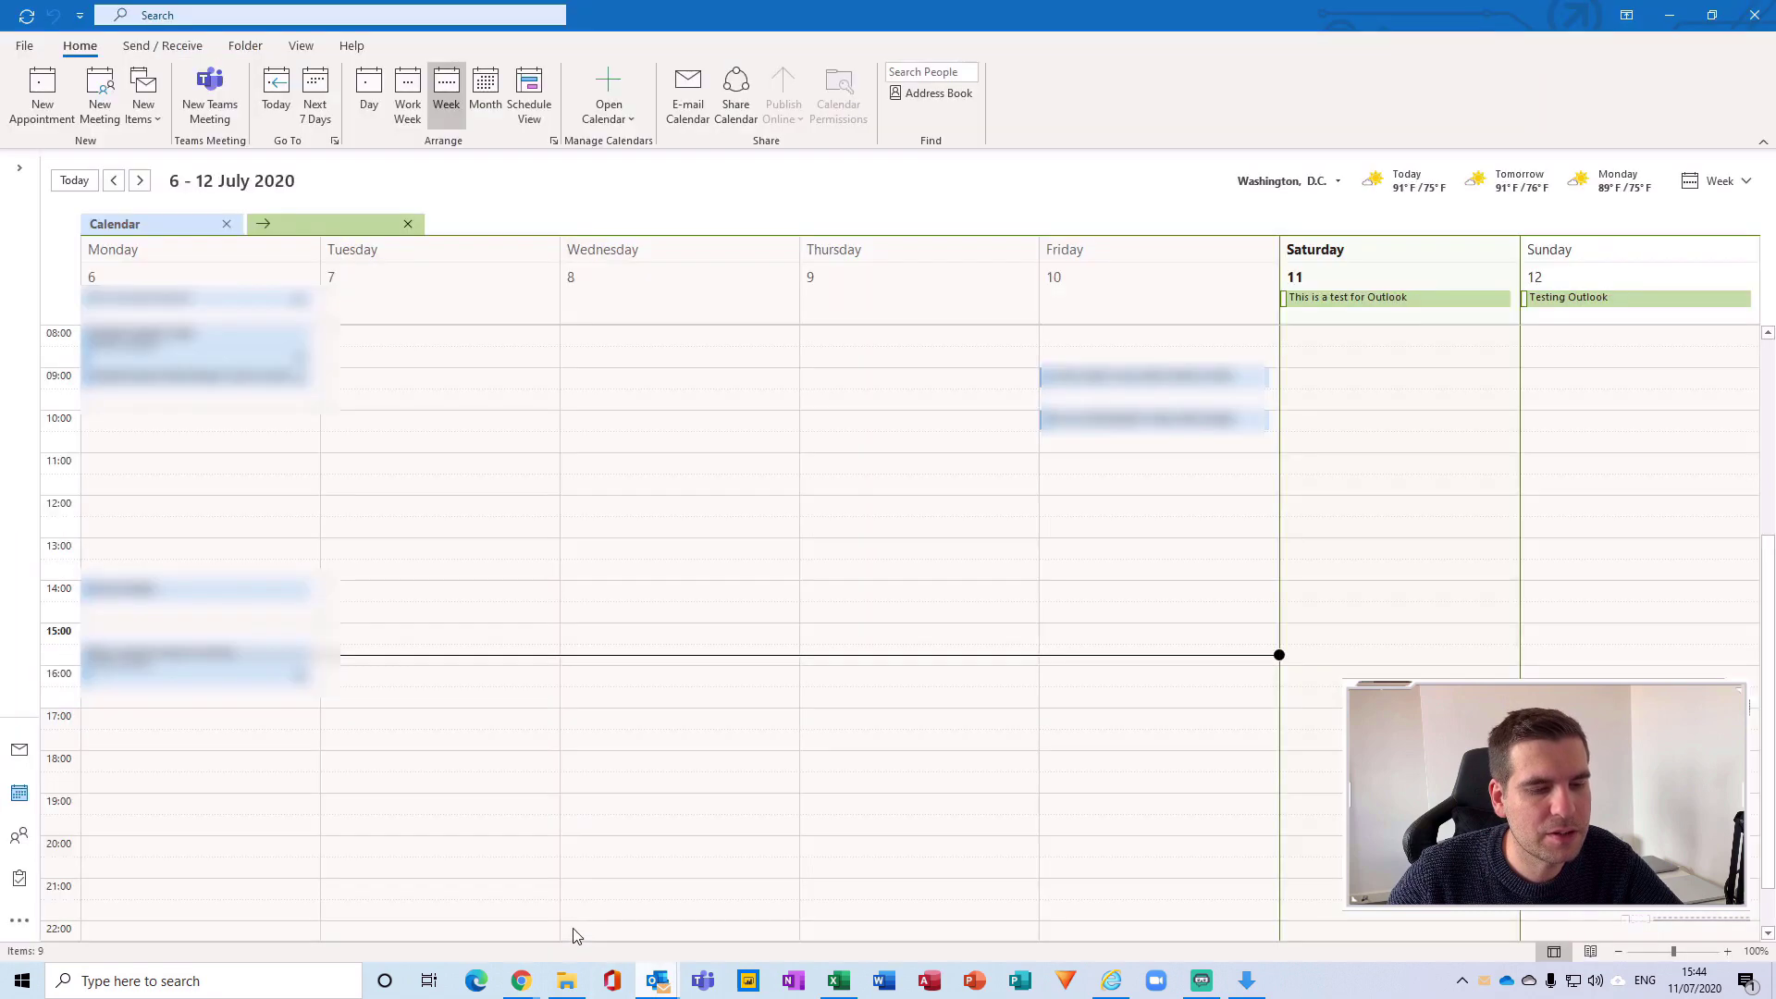
click(602, 105)
Add the pasted My Tasks iCalendar link as a new internet calendar in Outlook and confirm the subscription
click(627, 198)
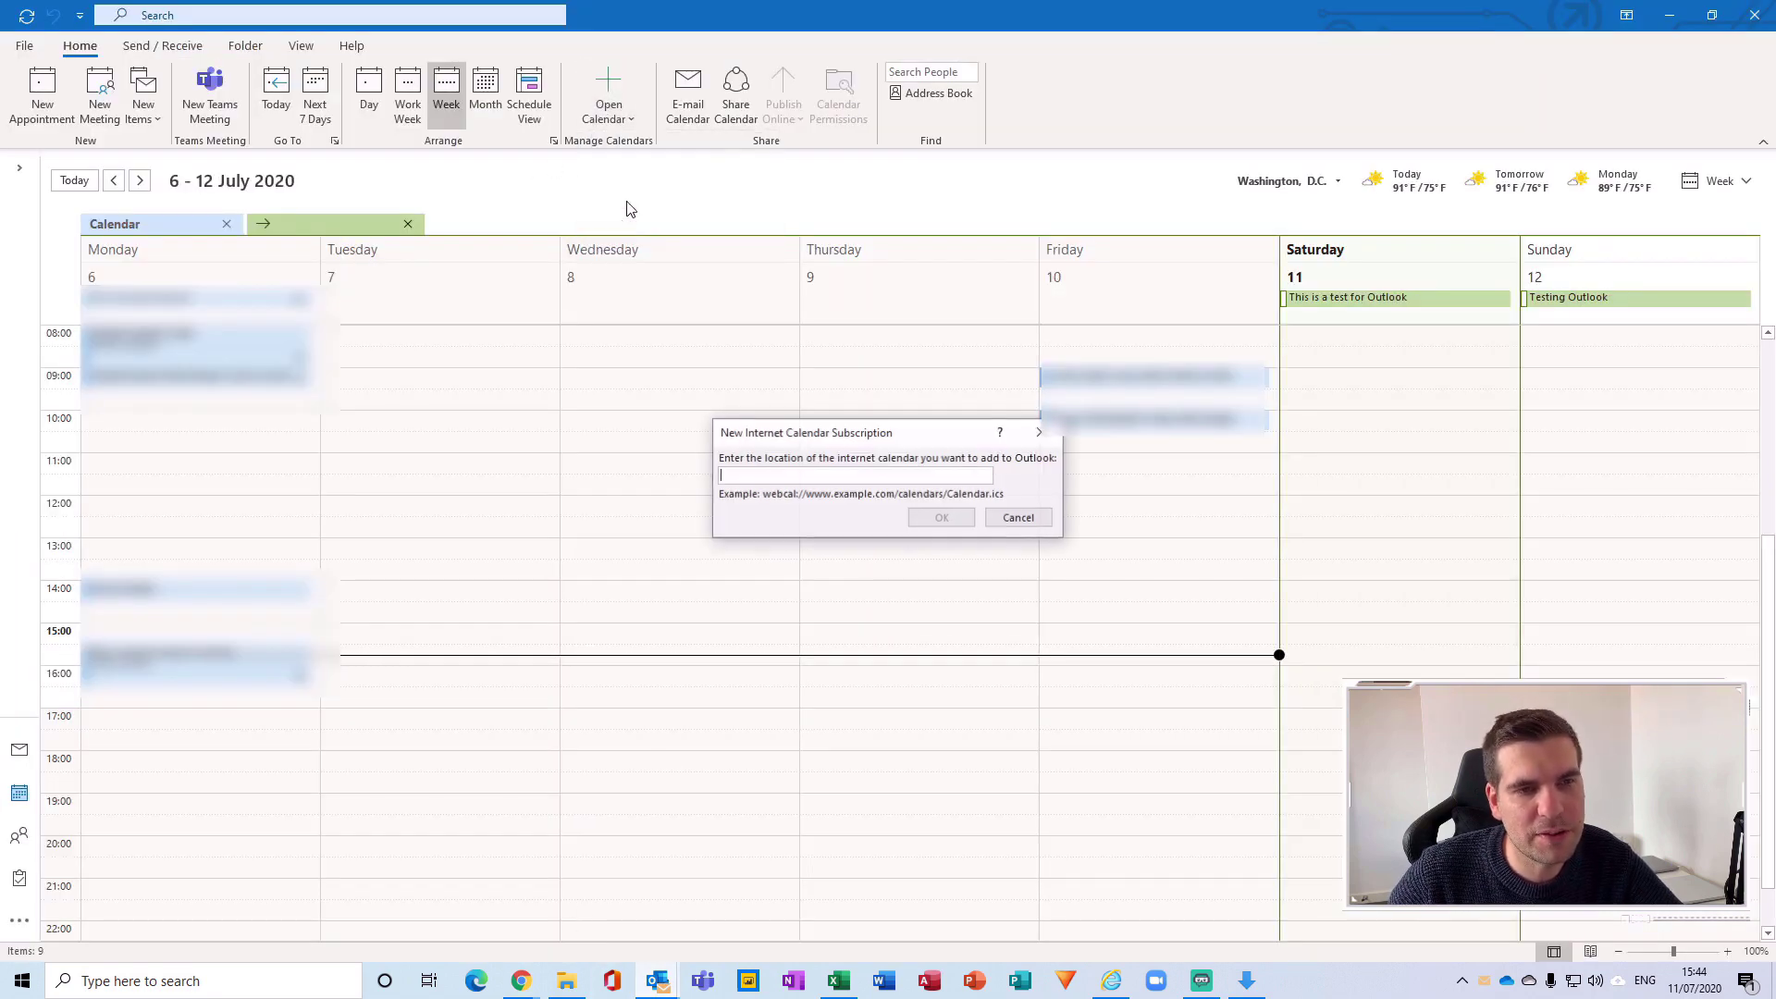
key(ctrl+v)
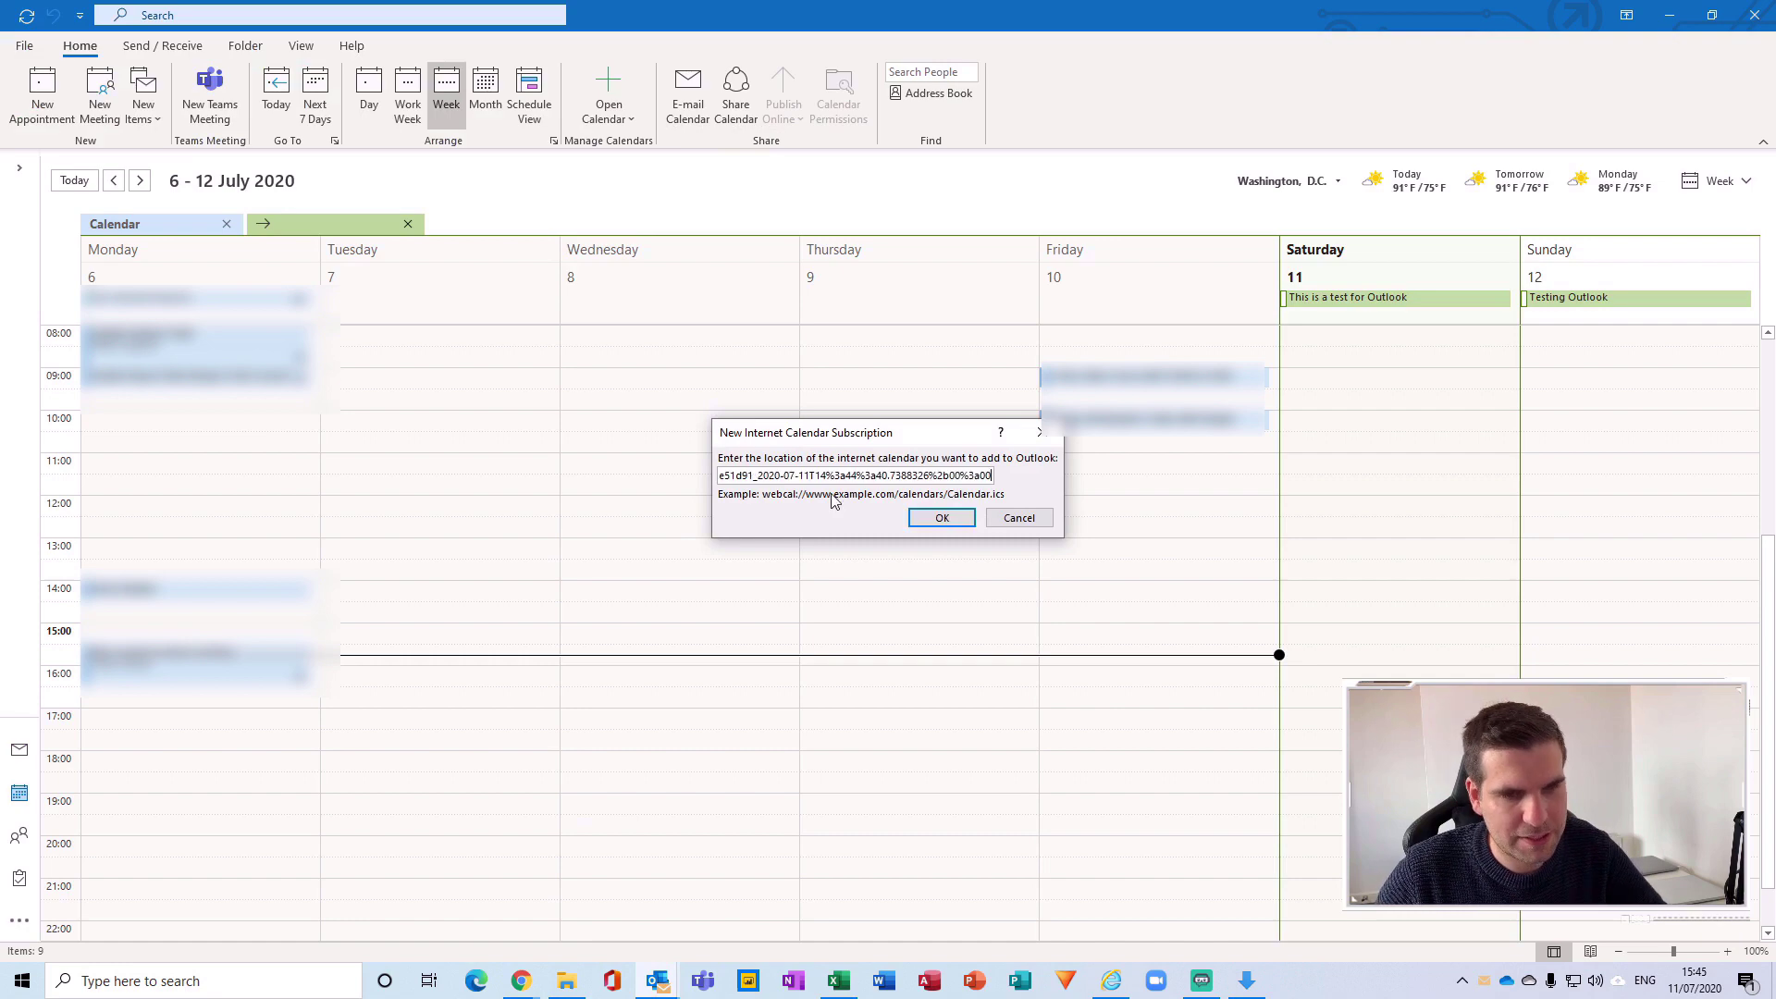
click(936, 518)
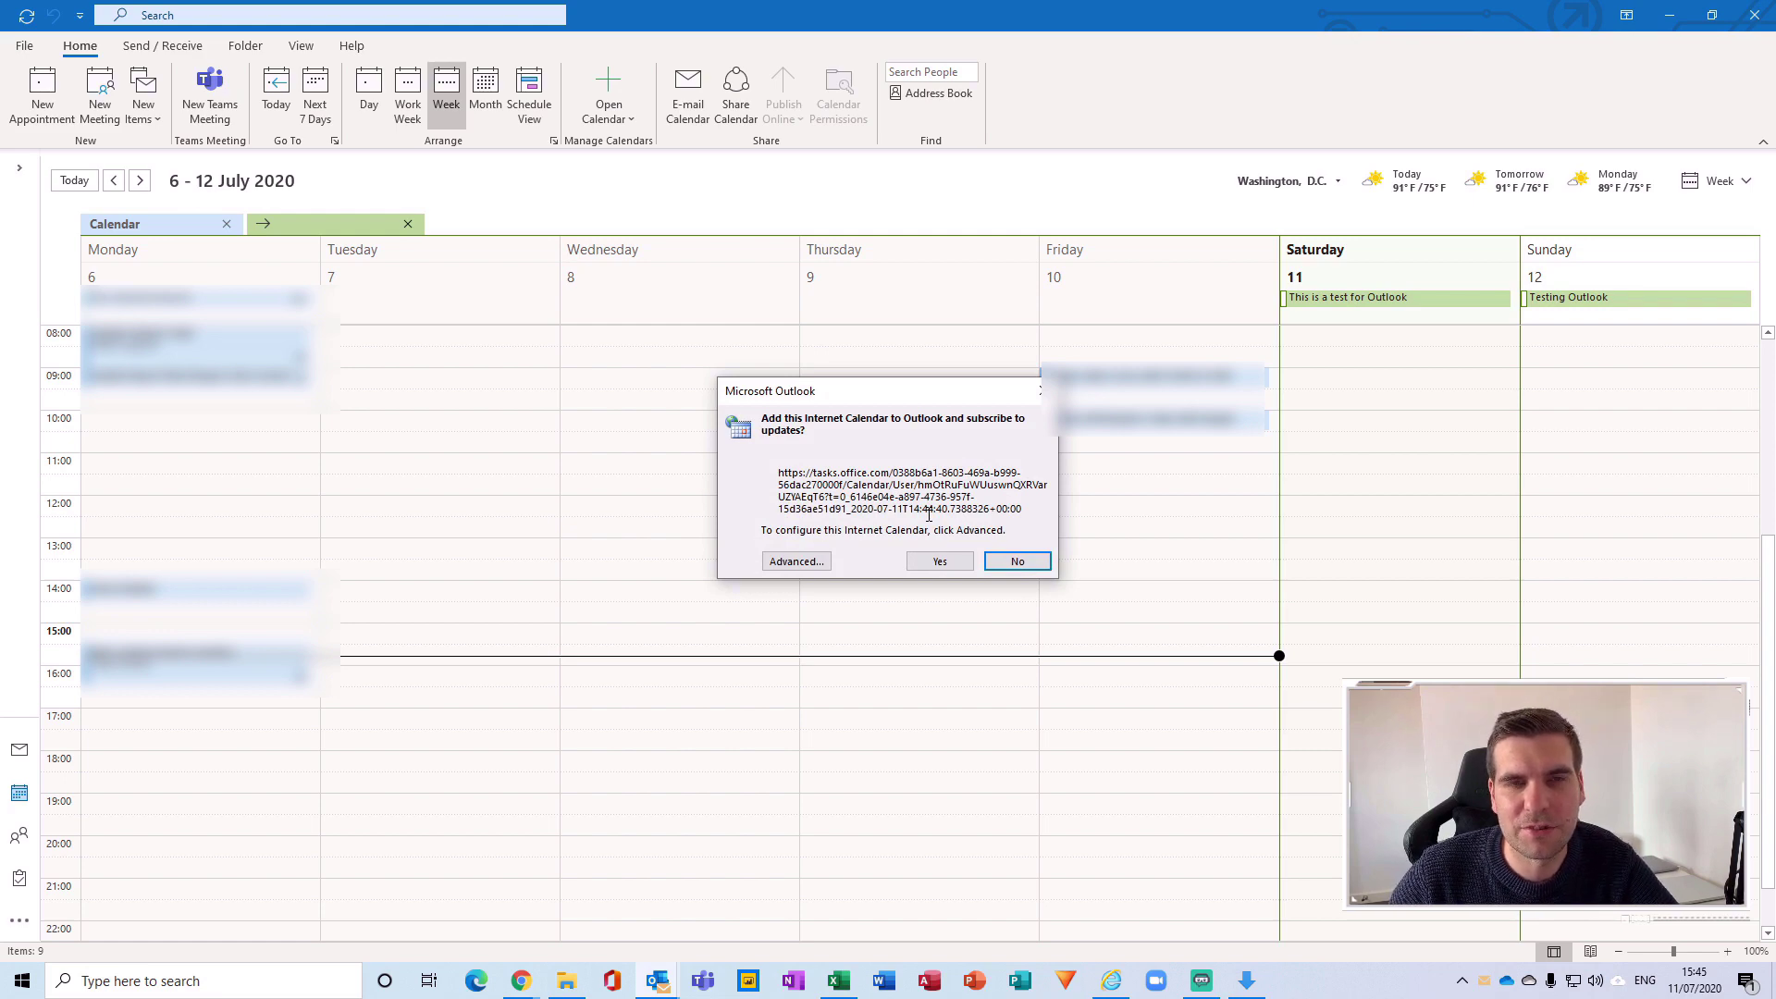
click(941, 563)
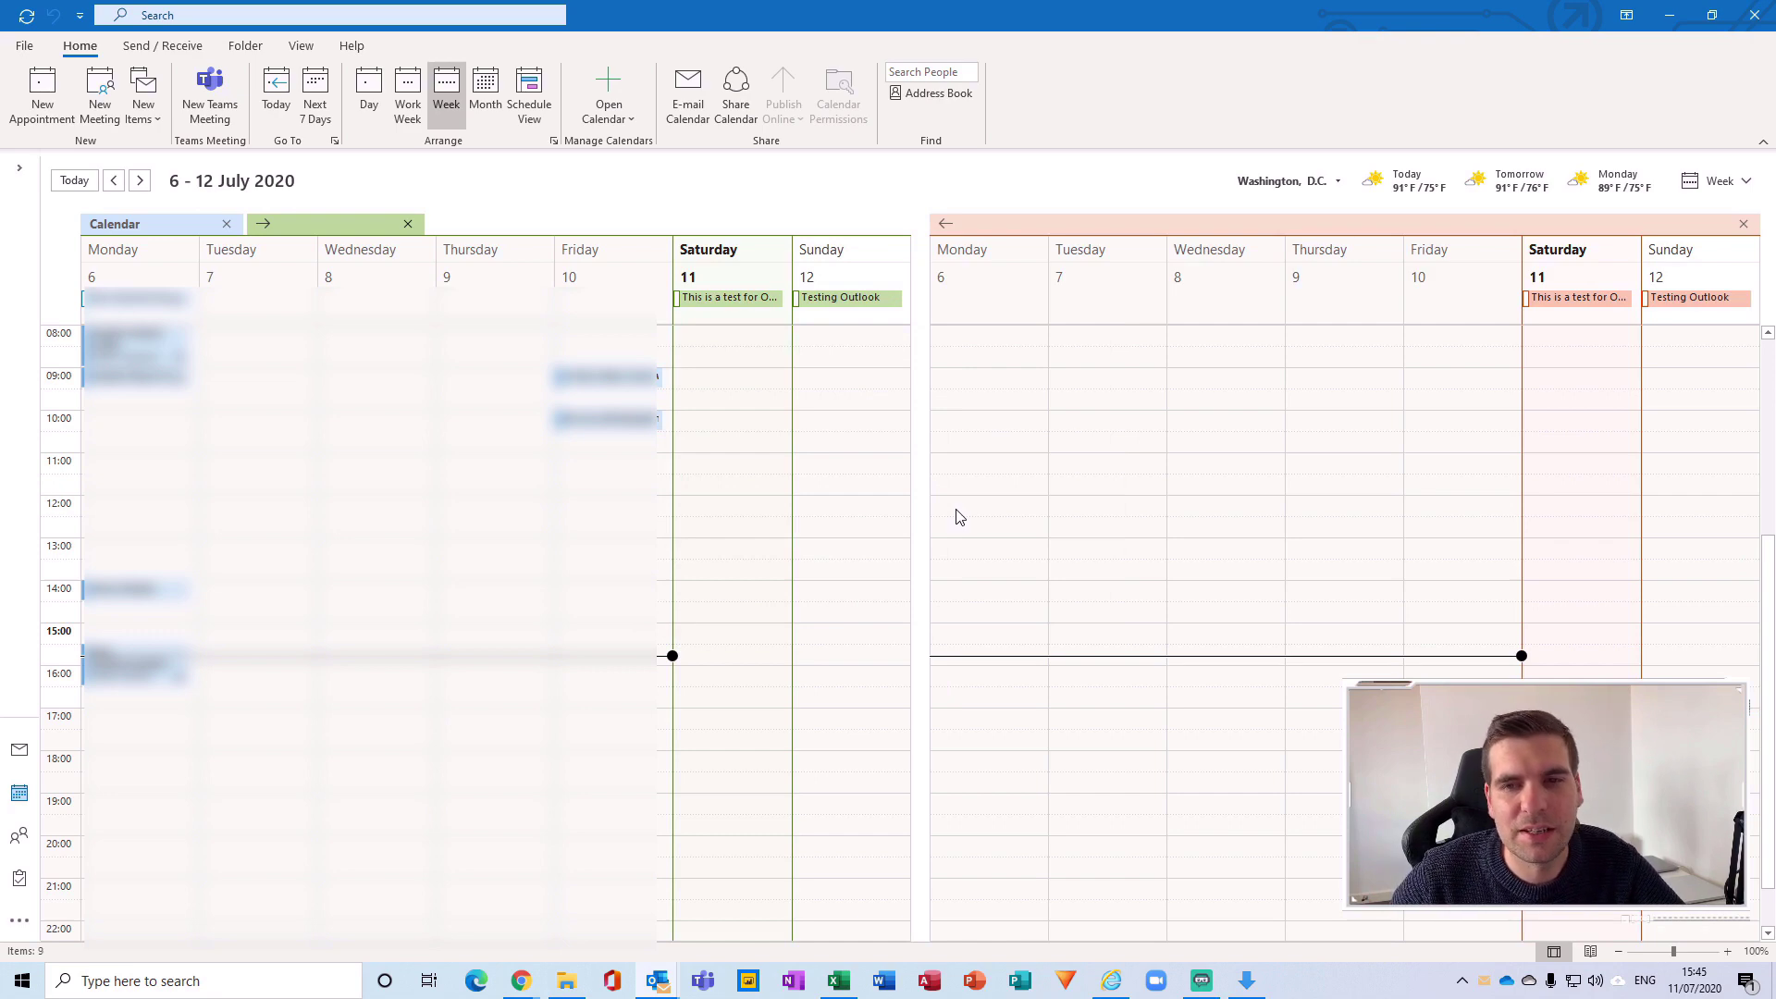
Switch the orange My Tasks calendar to overlay mode so all three calendars stack in one week view
mouse_move(719, 303)
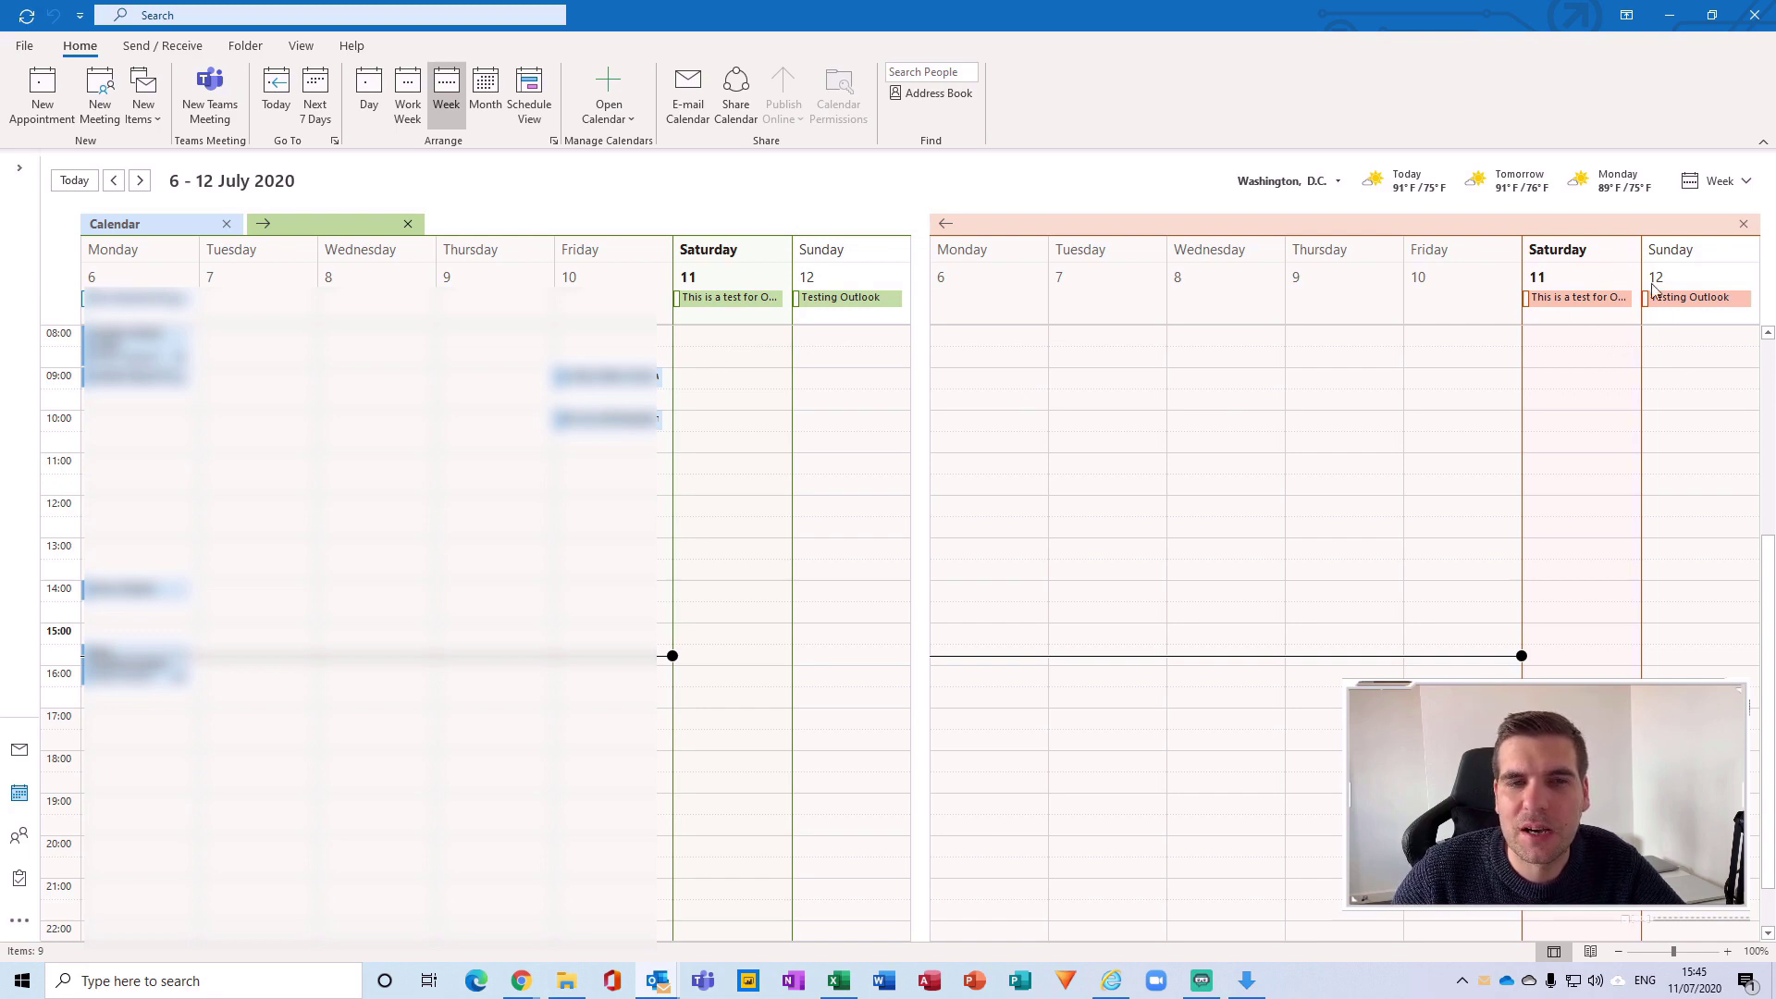
click(942, 226)
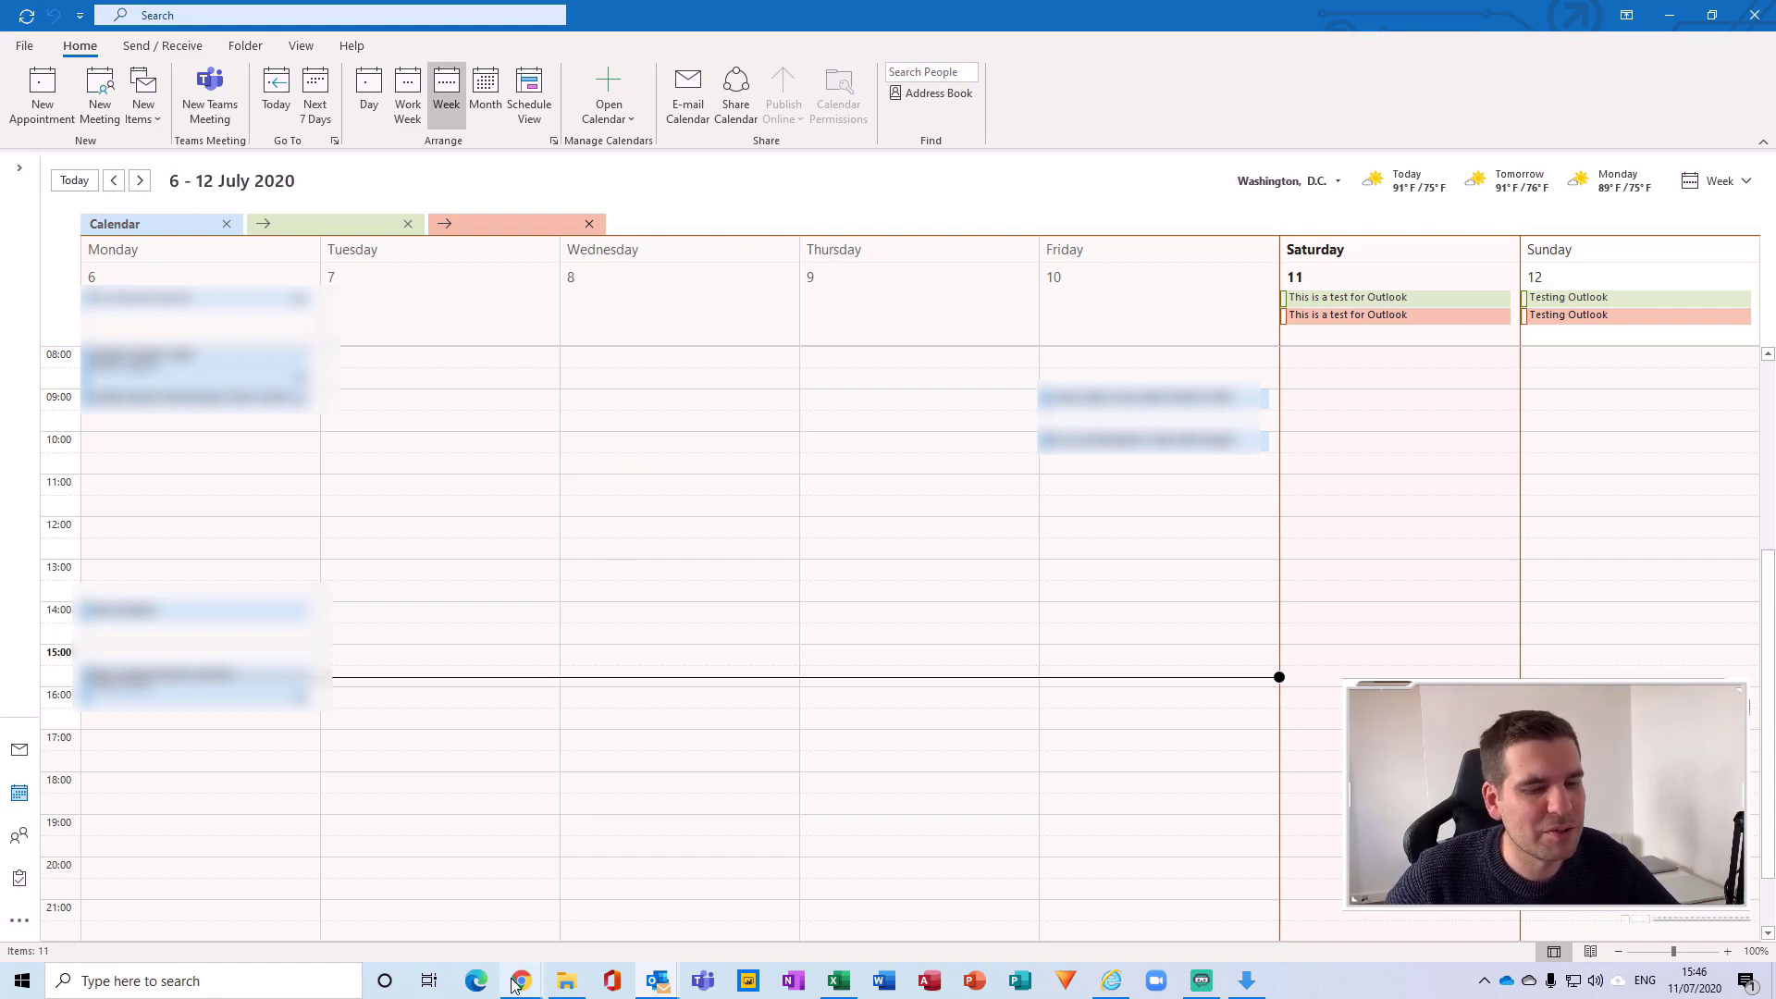
Return to Planner in Chrome, dismiss the My Tasks feed dialog and show the Planner hub
mouse_move(520, 988)
click(622, 902)
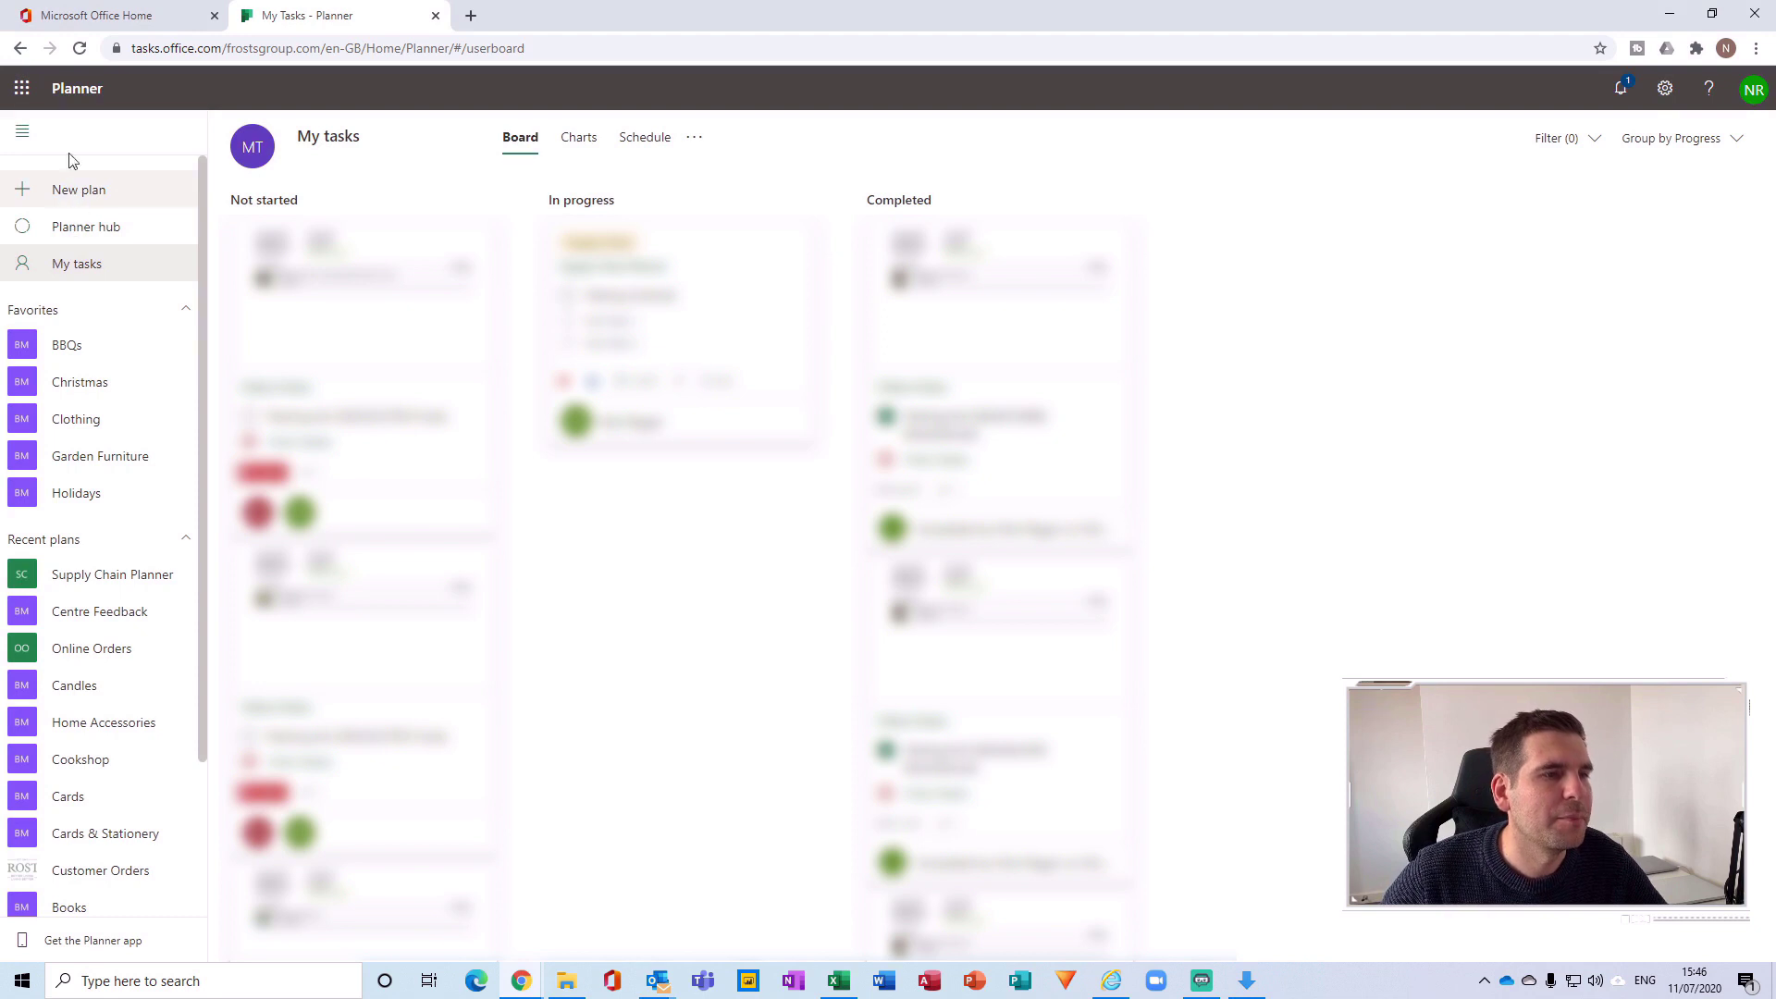
click(65, 227)
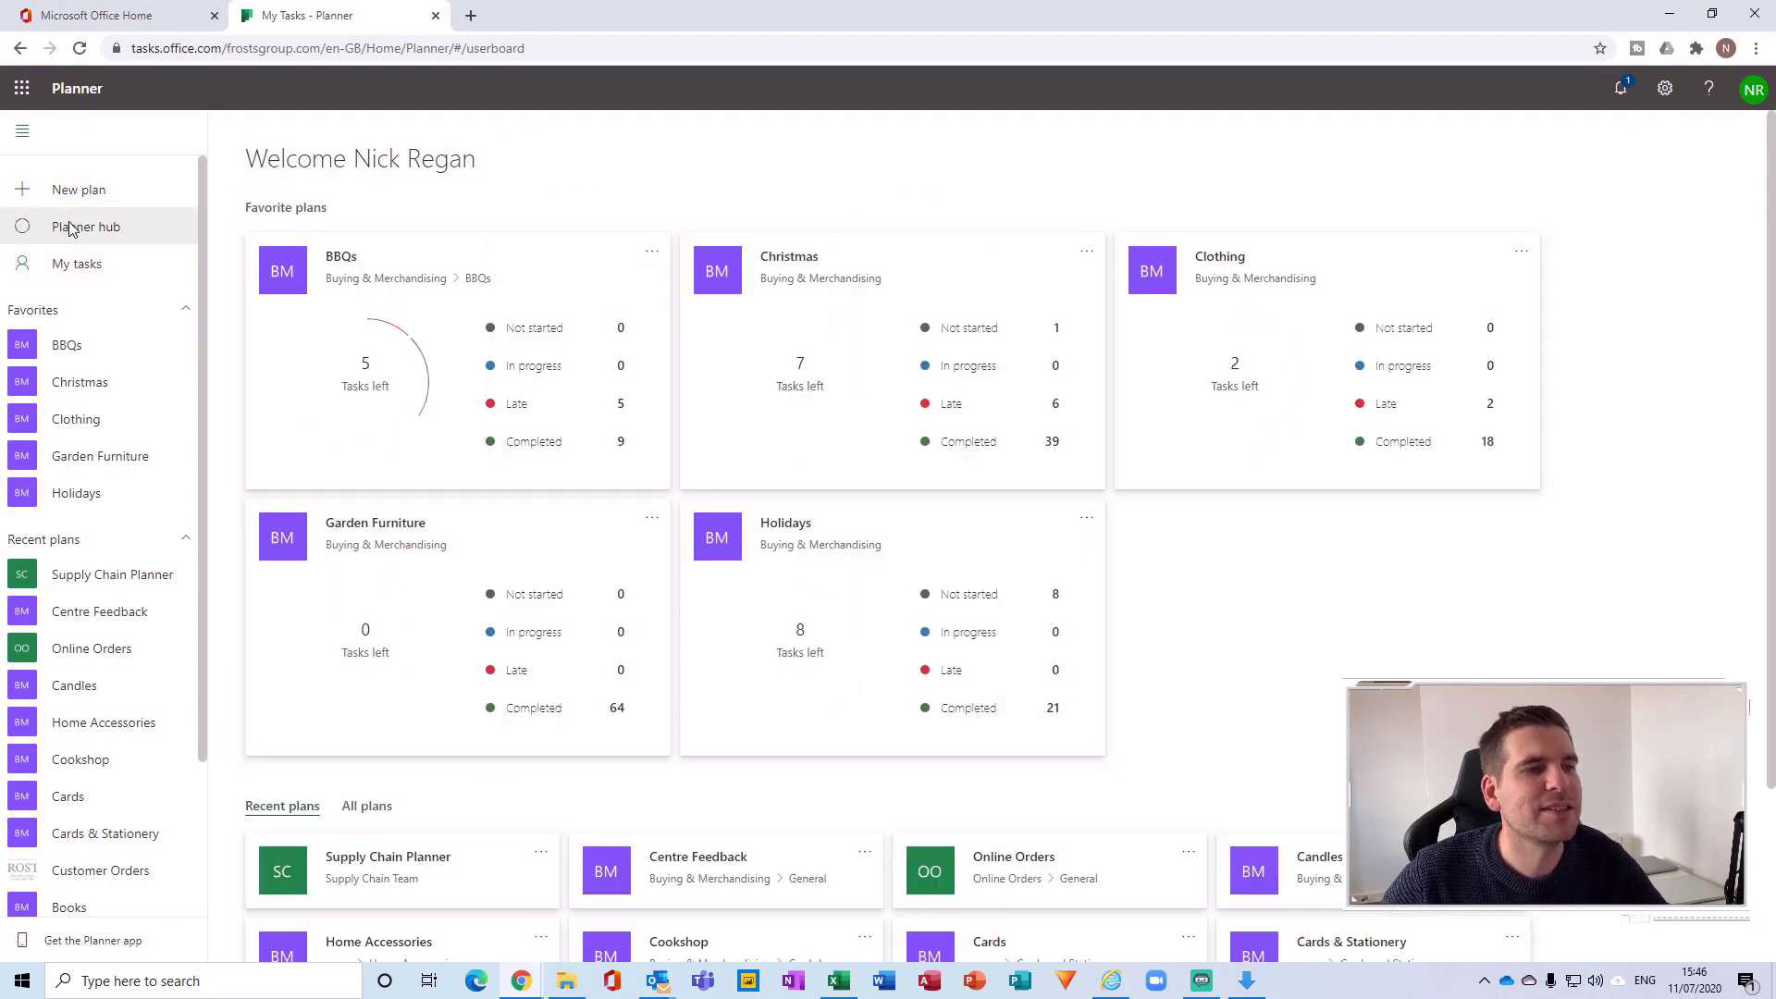